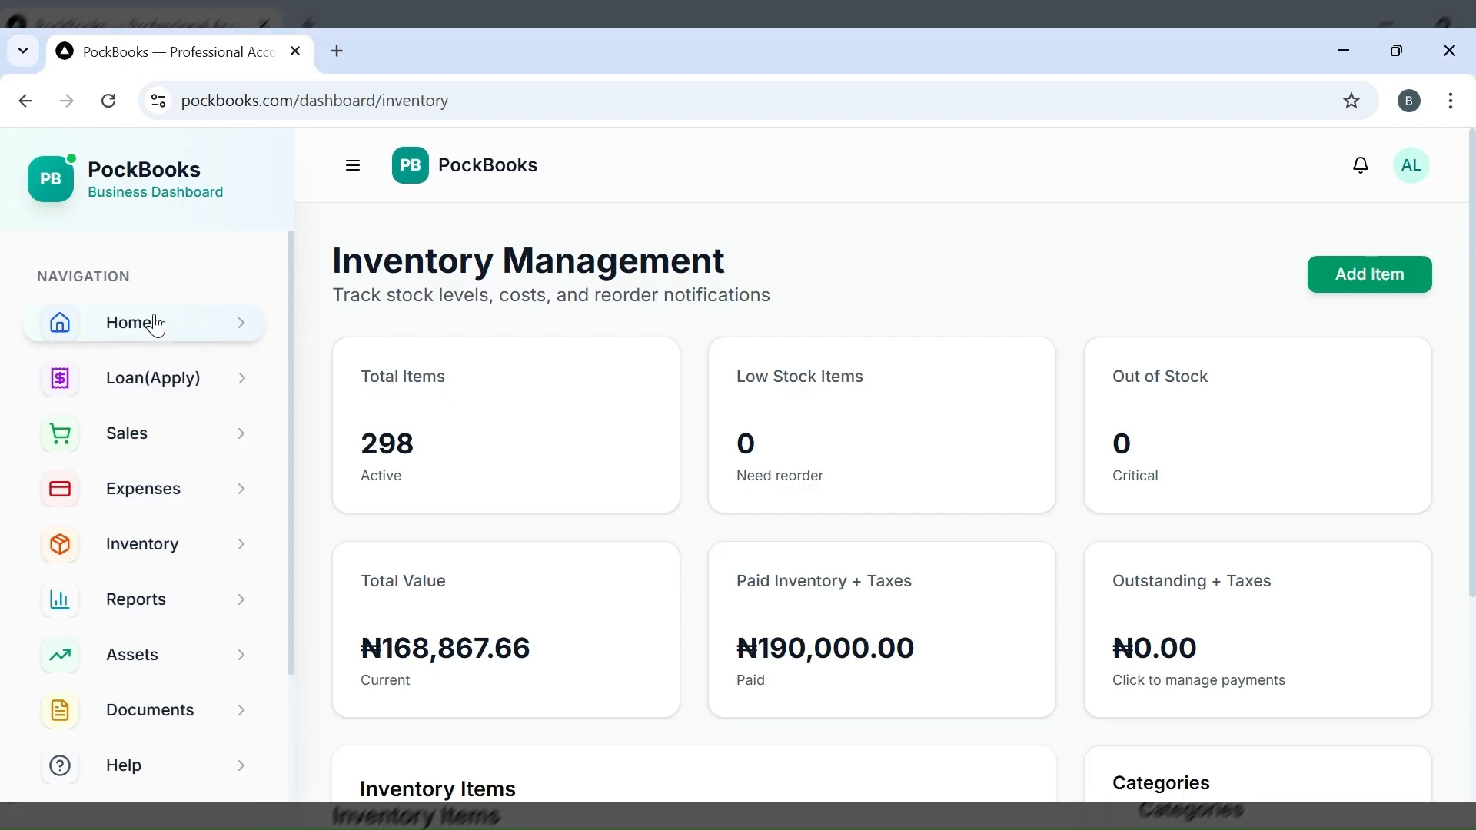
# Go to the Inventory page and open the form for adding a new item.
pyautogui.click(154, 322)
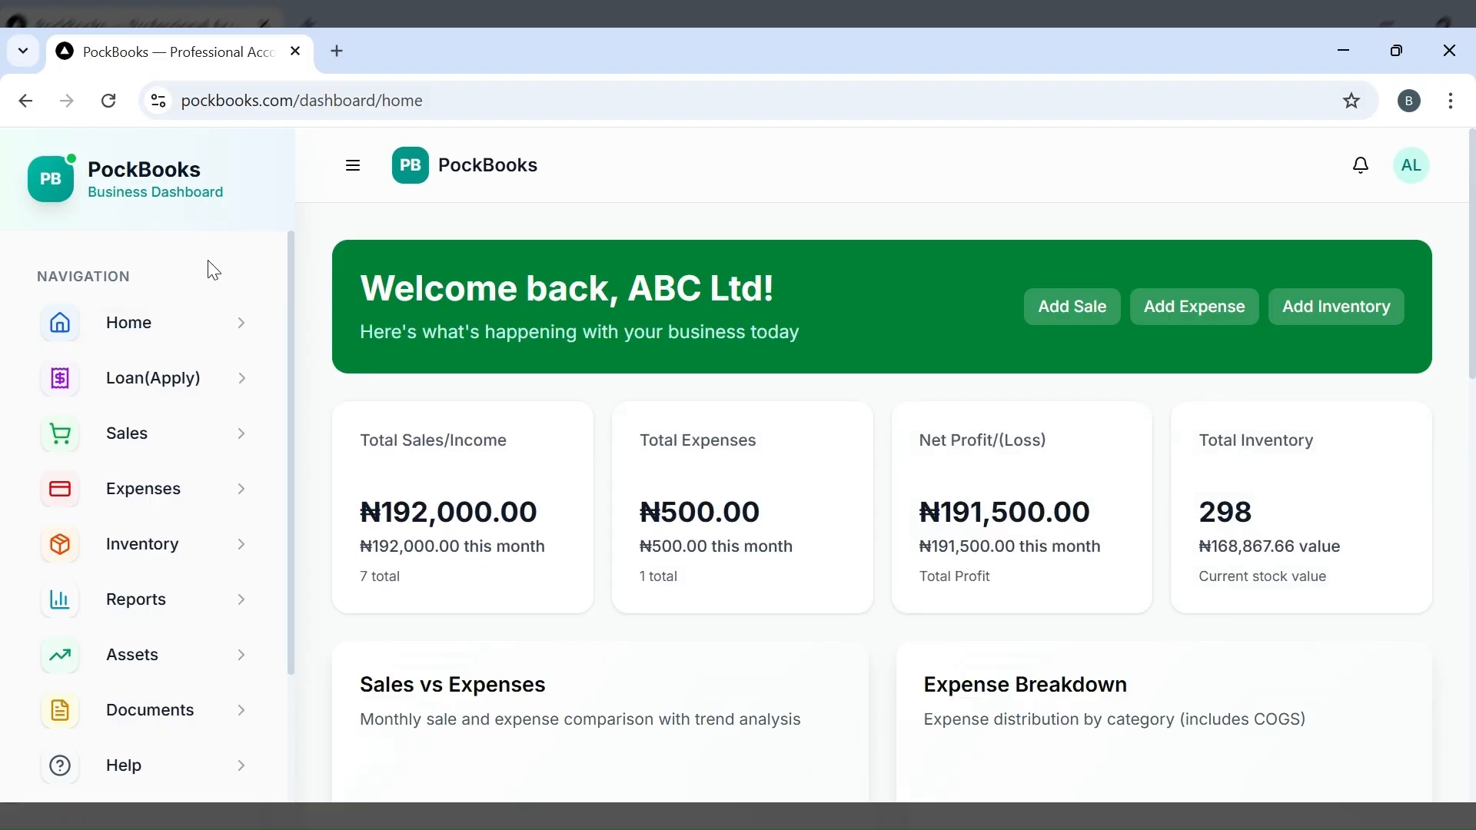
pyautogui.scroll(-3, 209, 273)
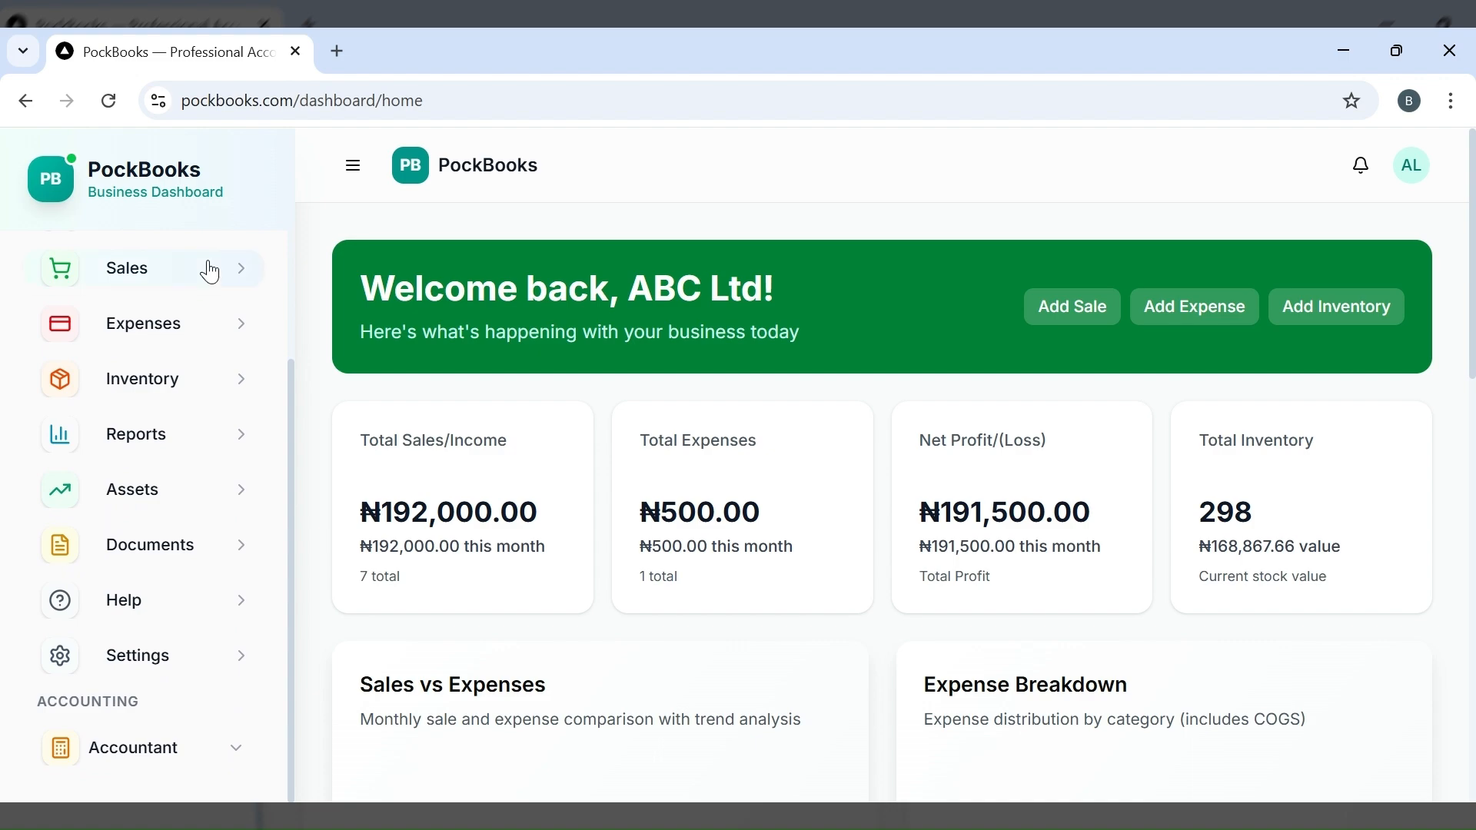
pyautogui.click(135, 382)
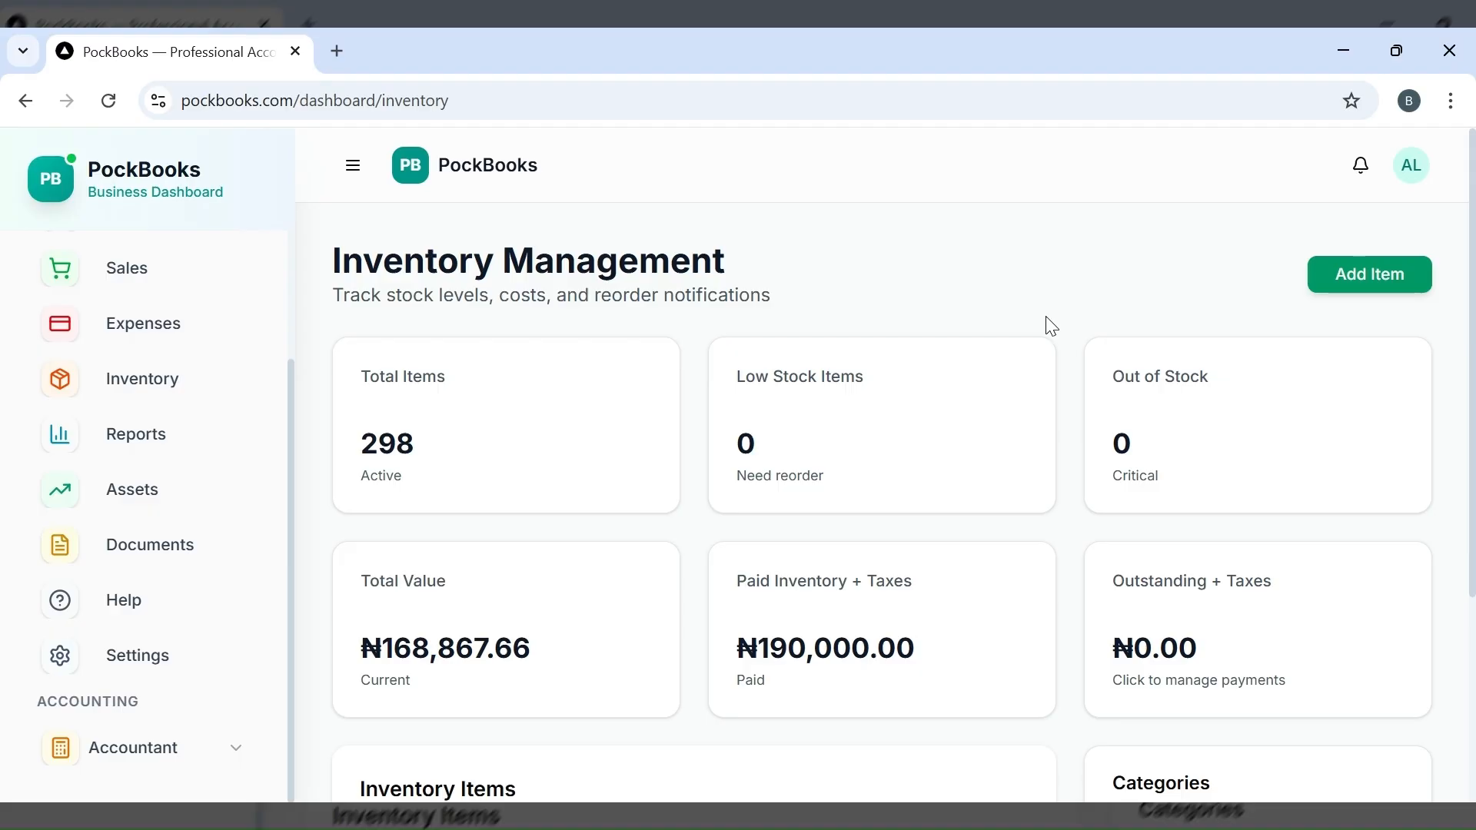
pyautogui.click(1358, 294)
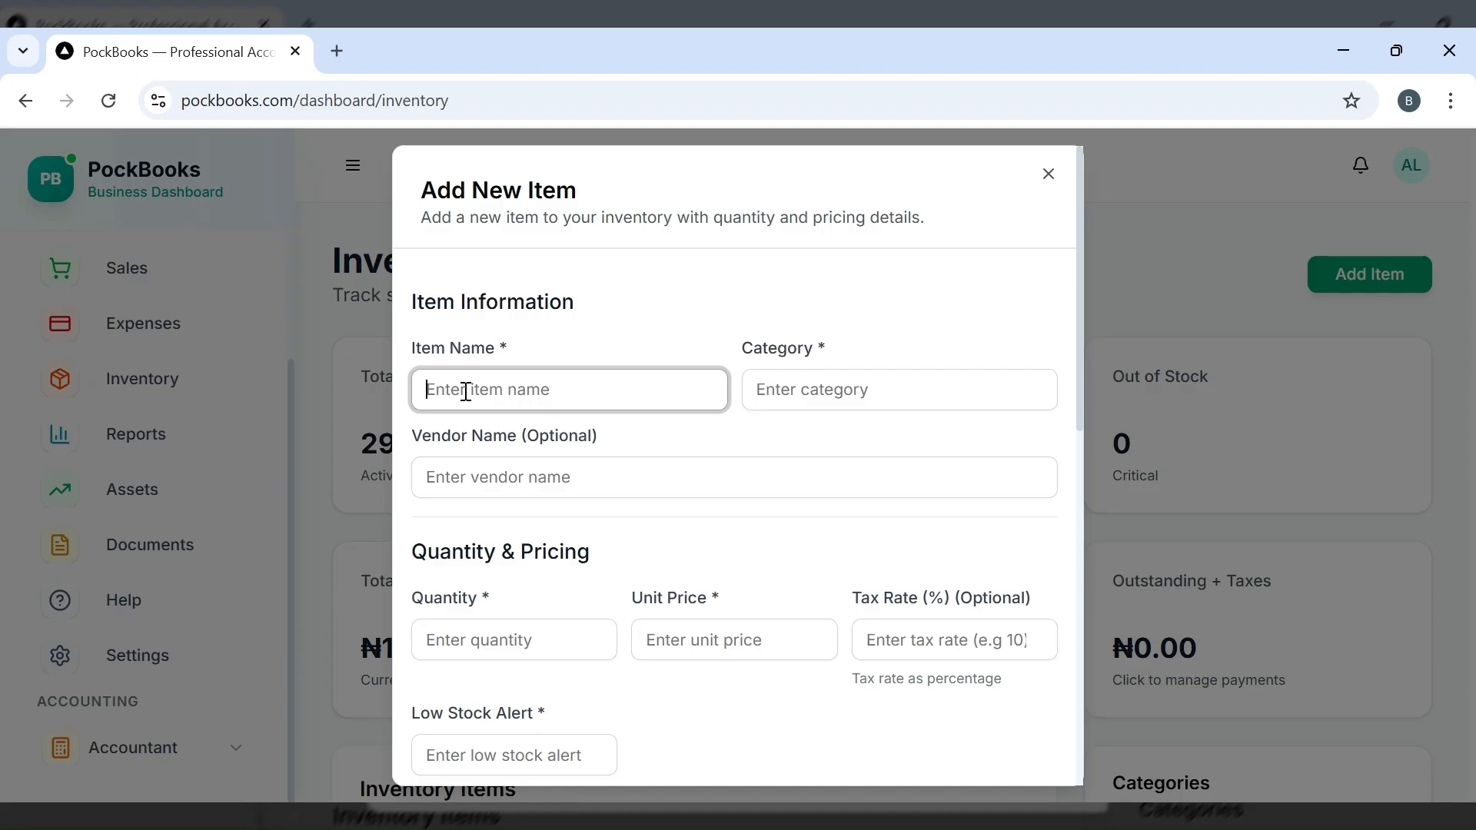
# Name the new item Samsung Phones and assign it to the category Phones.
pyautogui.write('Sa')
pyautogui.write('msung phones')
pyautogui.press('Left')
pyautogui.press('Left')
pyautogui.press('Left')
pyautogui.press('Left')
pyautogui.press('BackSpace')
pyautogui.write('P')
pyautogui.click(807, 388)
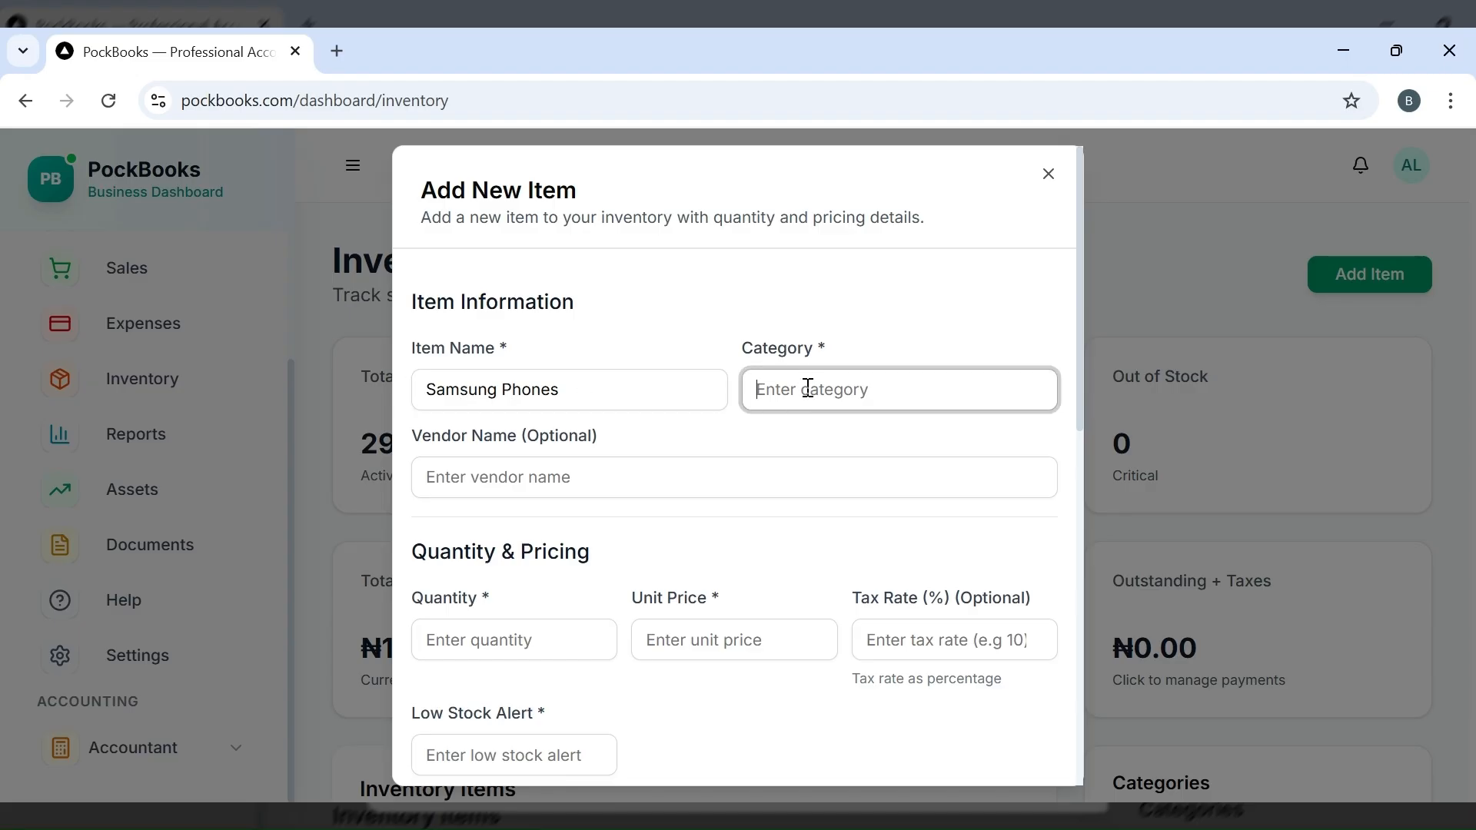
pyautogui.write('Phones')
# Enter Samsung Inc as the vendor name of the new item.
pyautogui.click(563, 480)
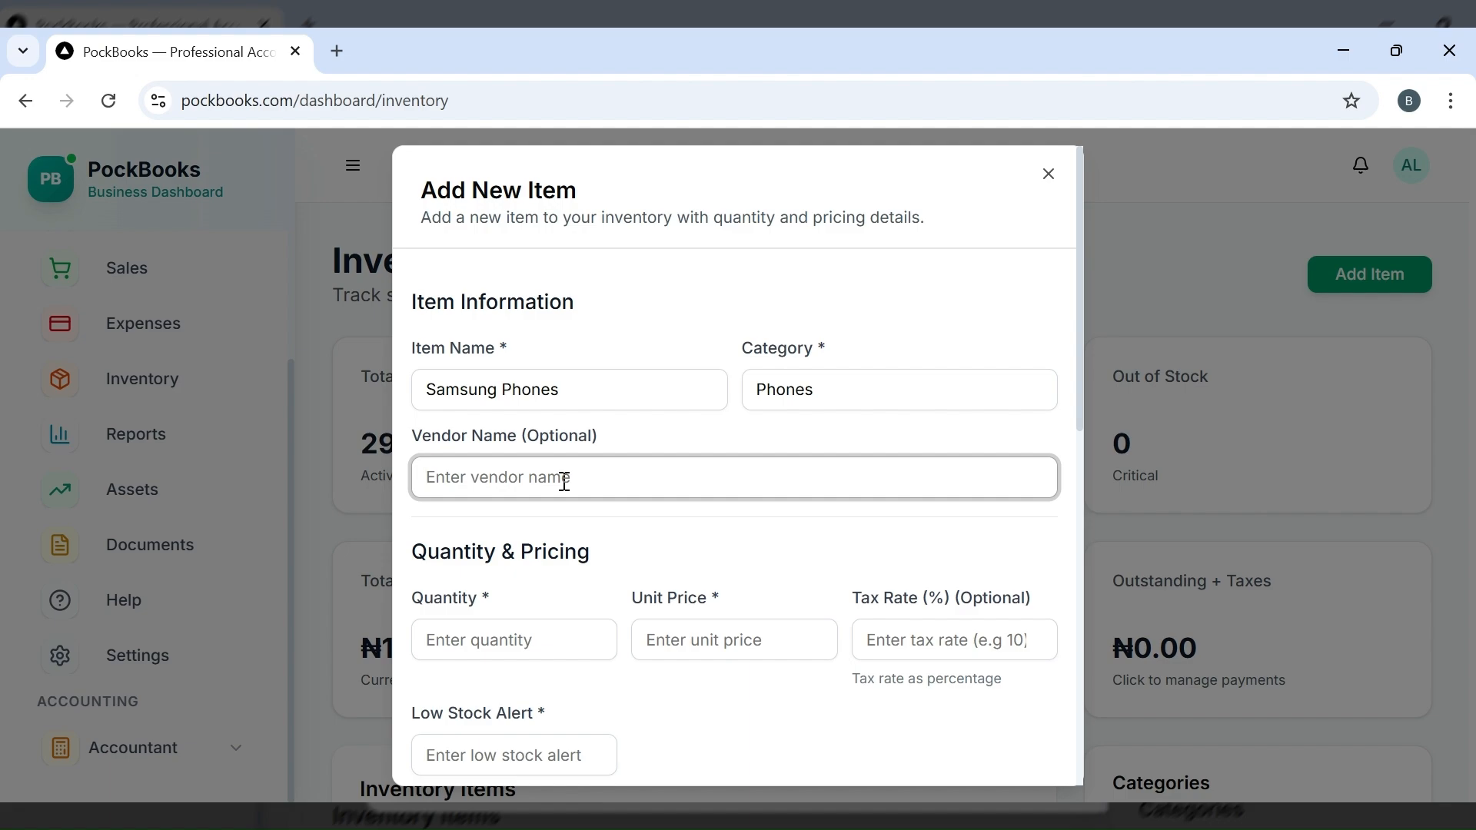
pyautogui.write('sam')
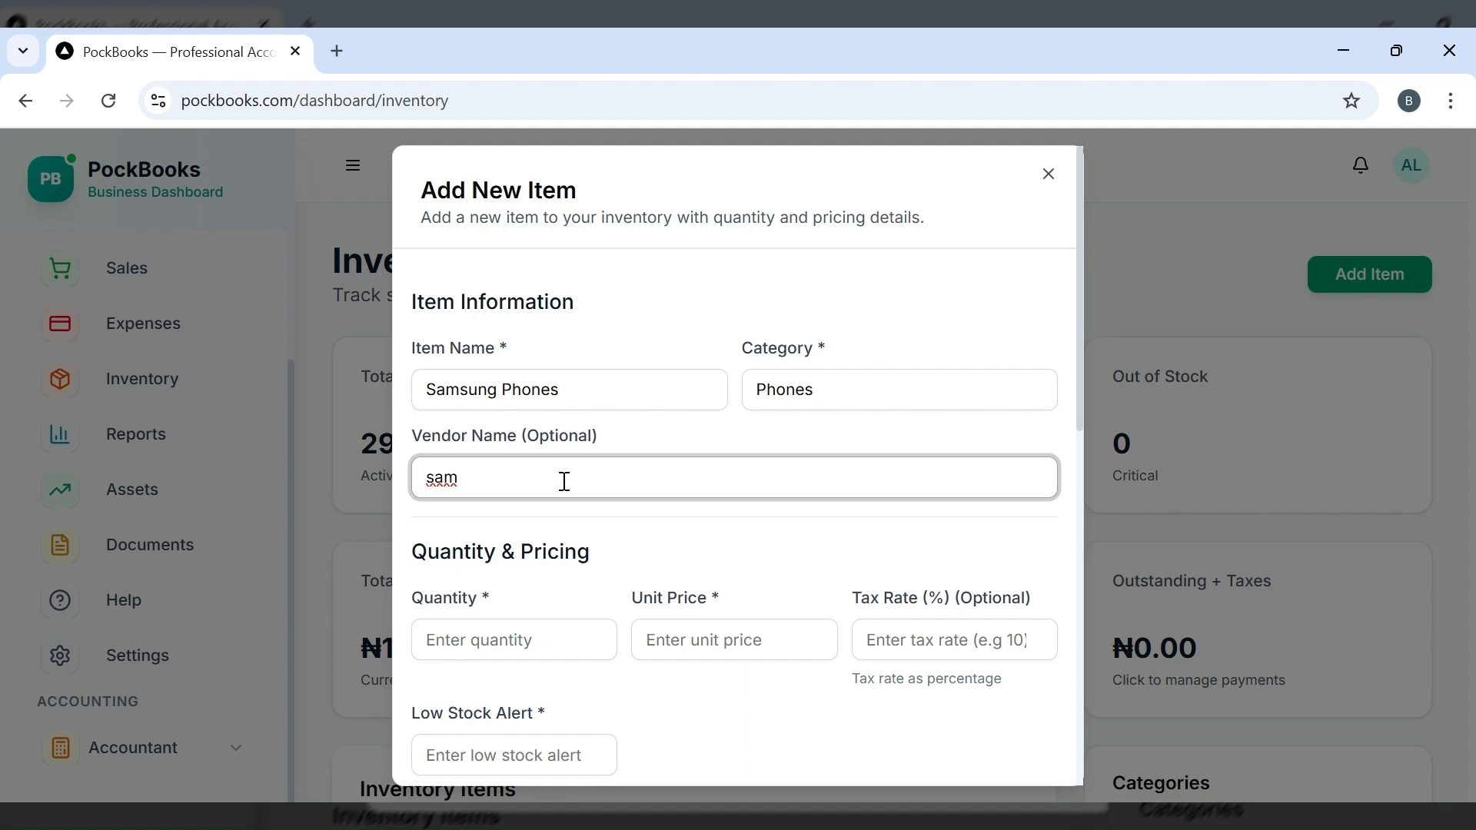
pyautogui.press('BackSpace')
pyautogui.press('BackSpace')
pyautogui.press('BackSpace')
pyautogui.write('Samsung Inc')
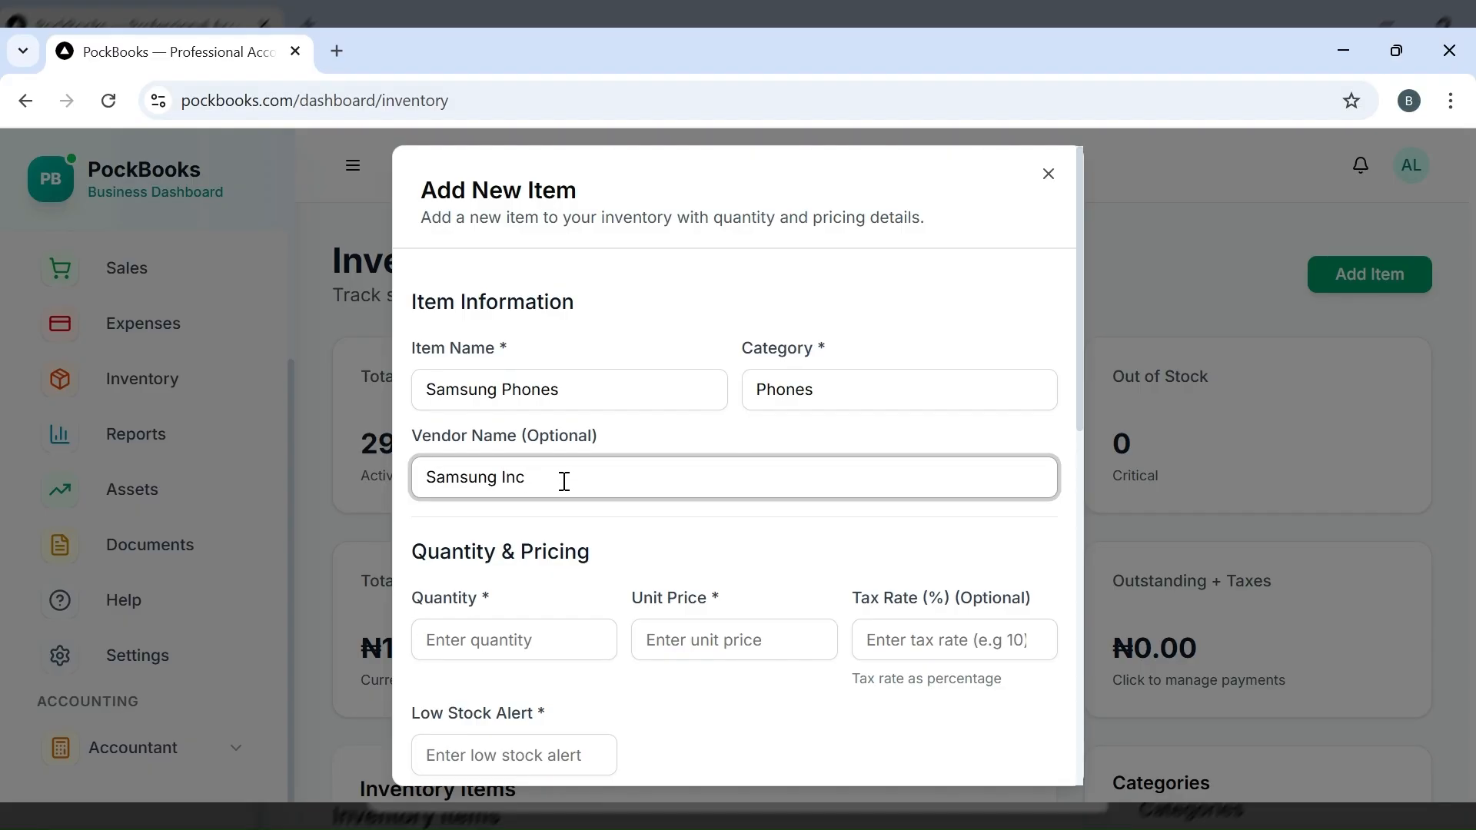
# Set the new item's quantity to 100 and its unit price to 1000.
pyautogui.click(503, 641)
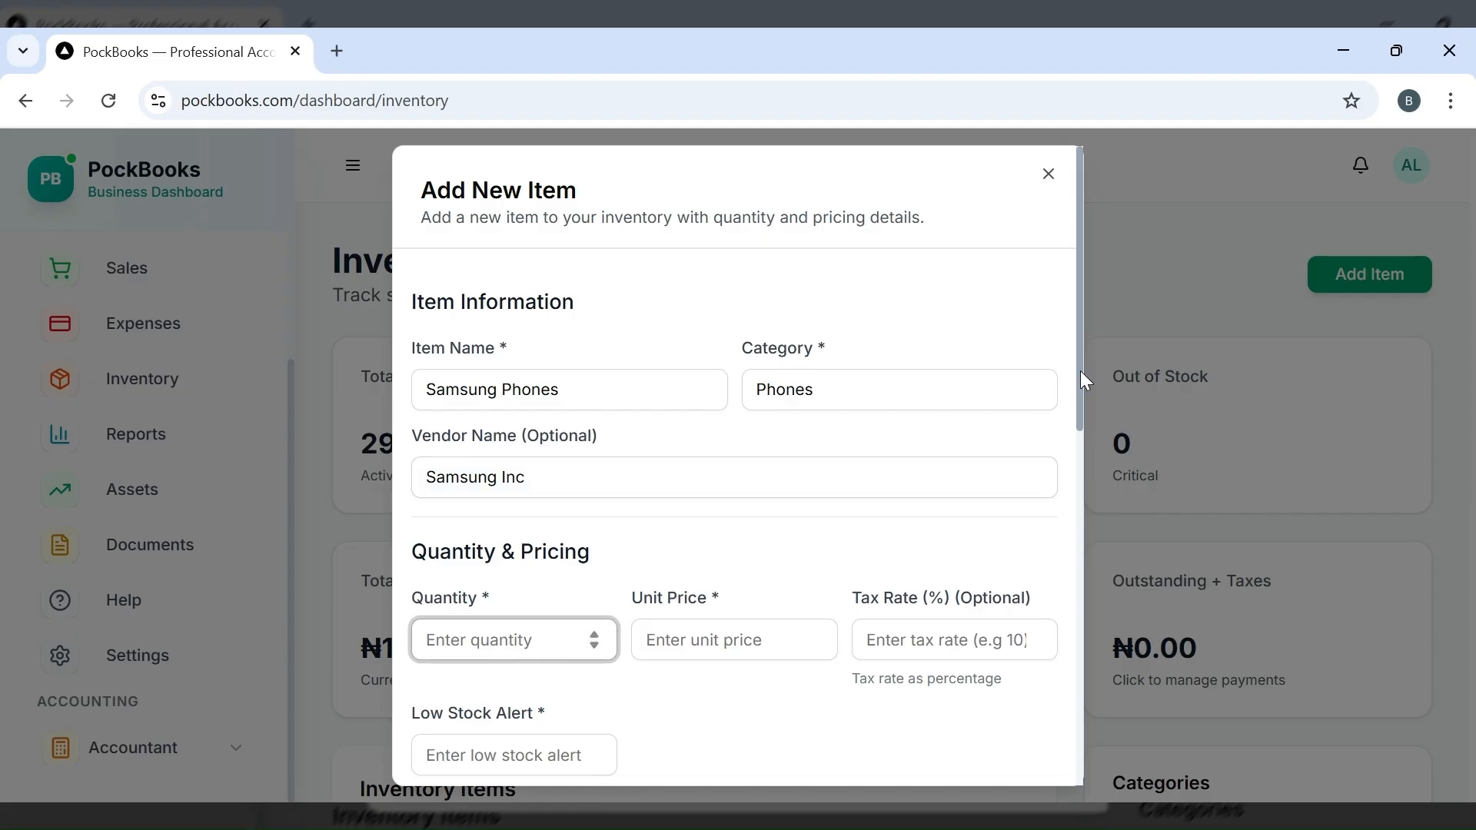
pyautogui.moveTo(1080, 370); pyautogui.dragTo(1079, 441)
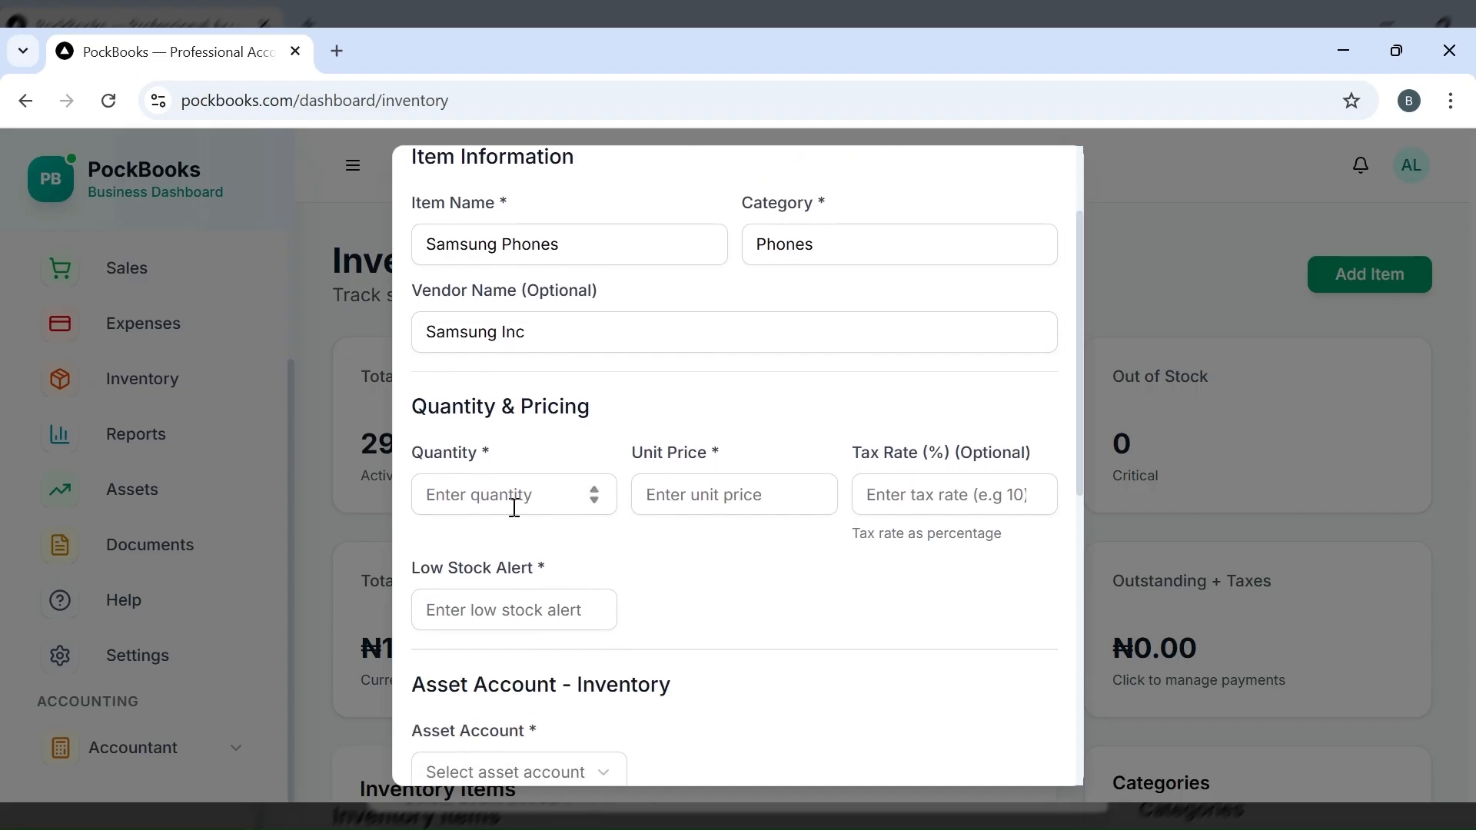
pyautogui.click(444, 501)
pyautogui.write('100')
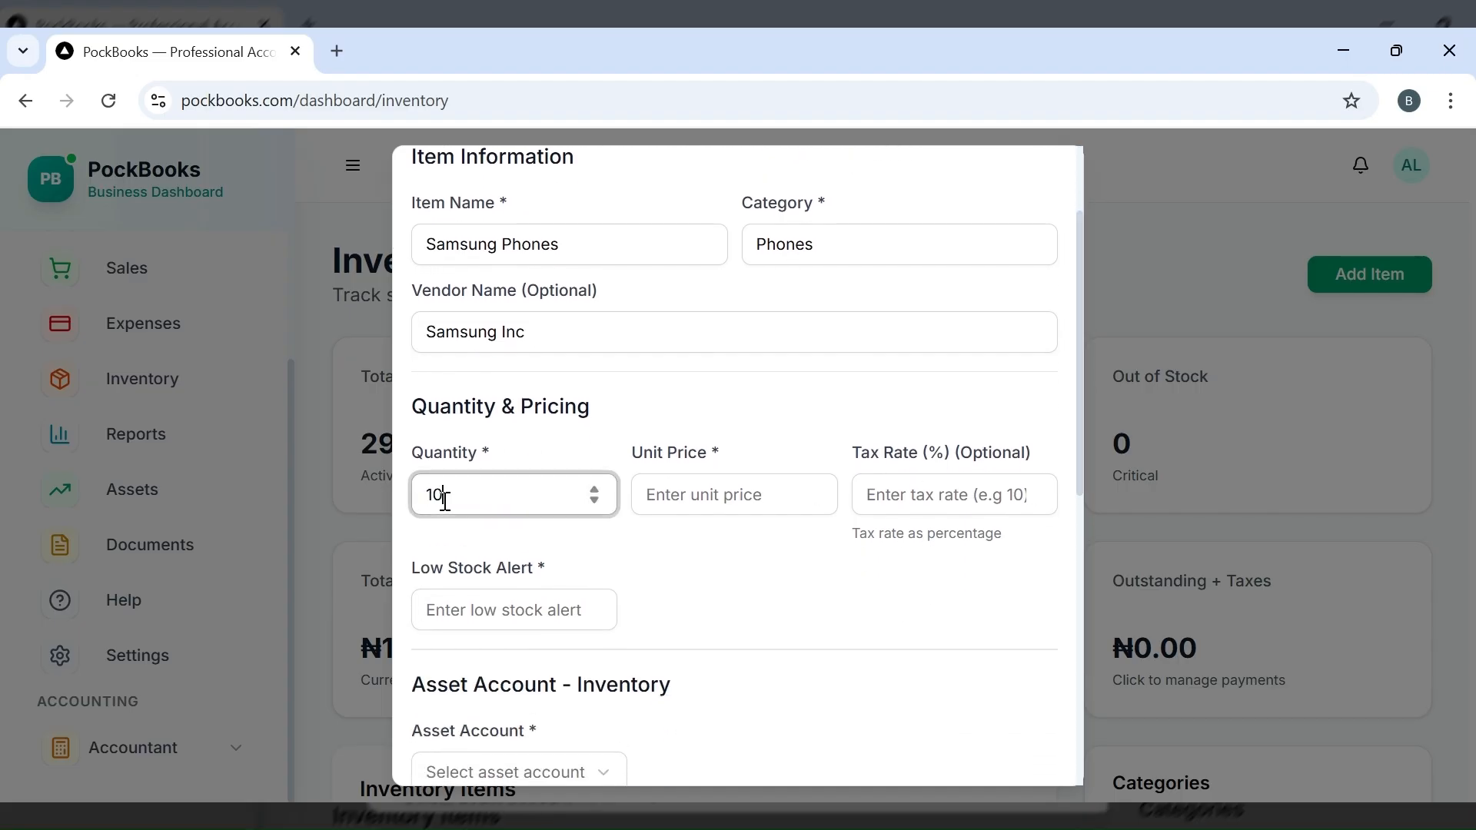
pyautogui.click(671, 504)
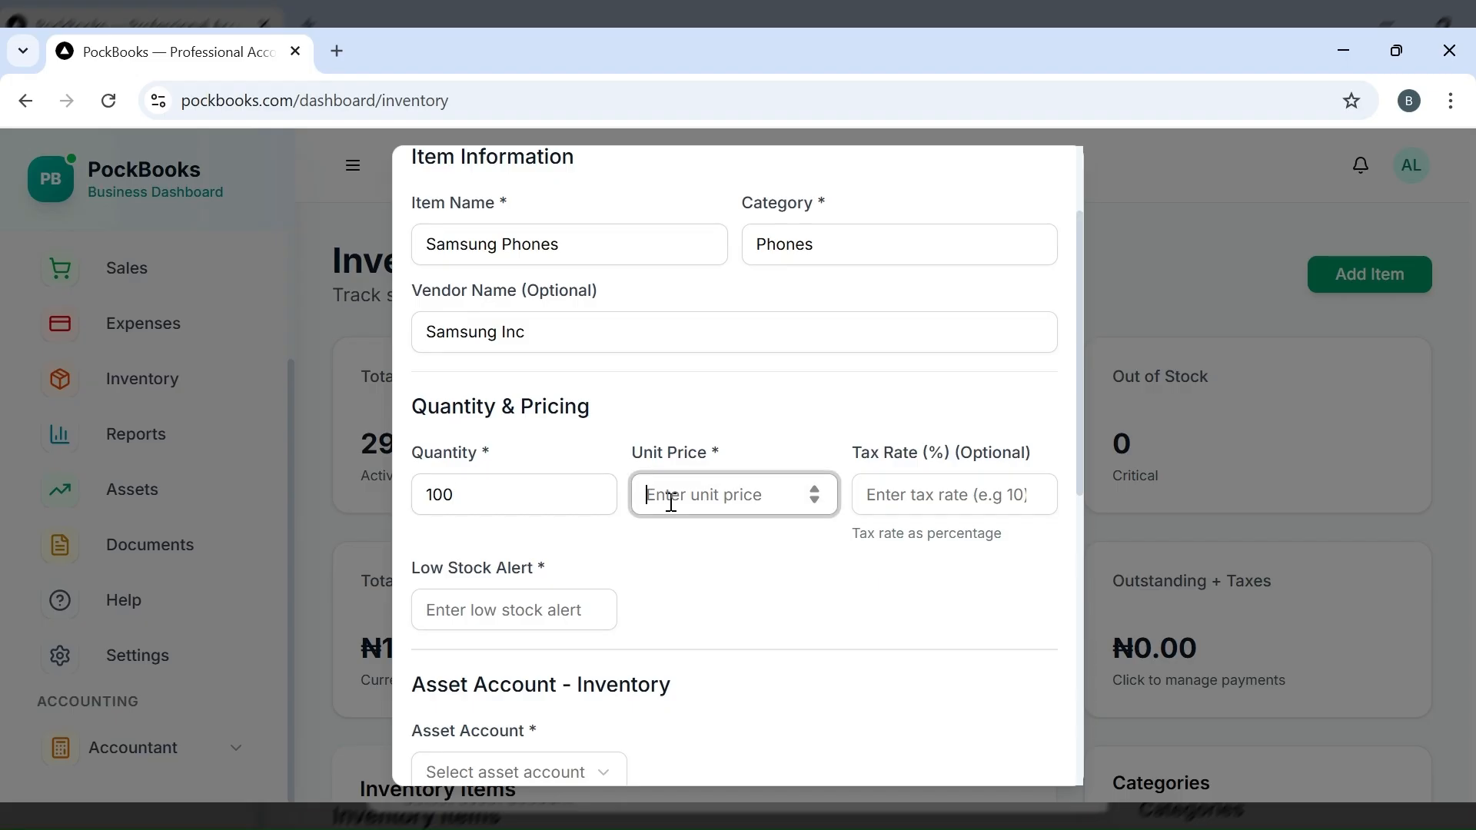
pyautogui.write('1000')
# Set the item's tax rate to 7.5% and its low stock alert to 10.
pyautogui.press('Tab')
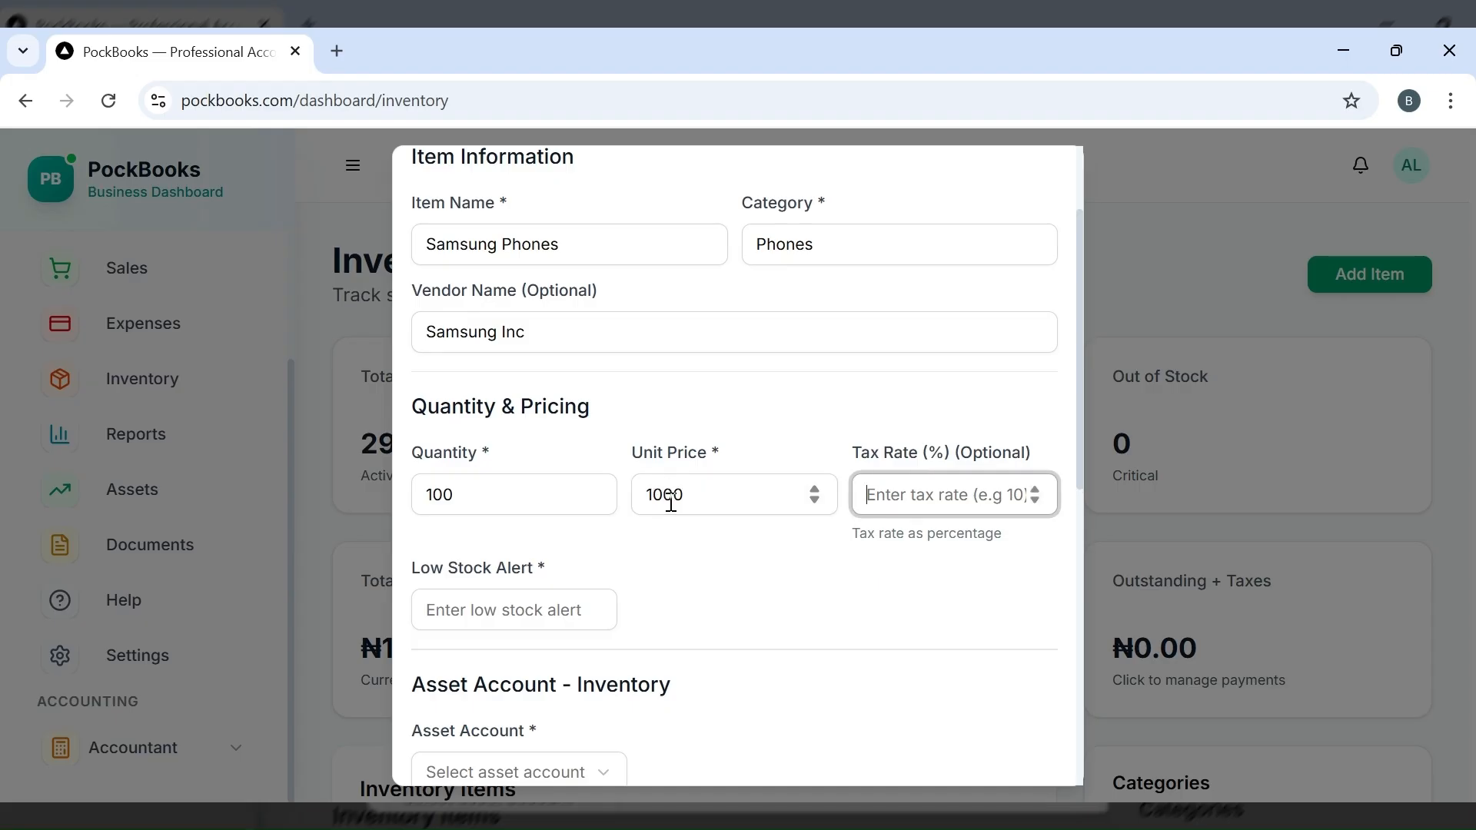
pyautogui.write('7.')
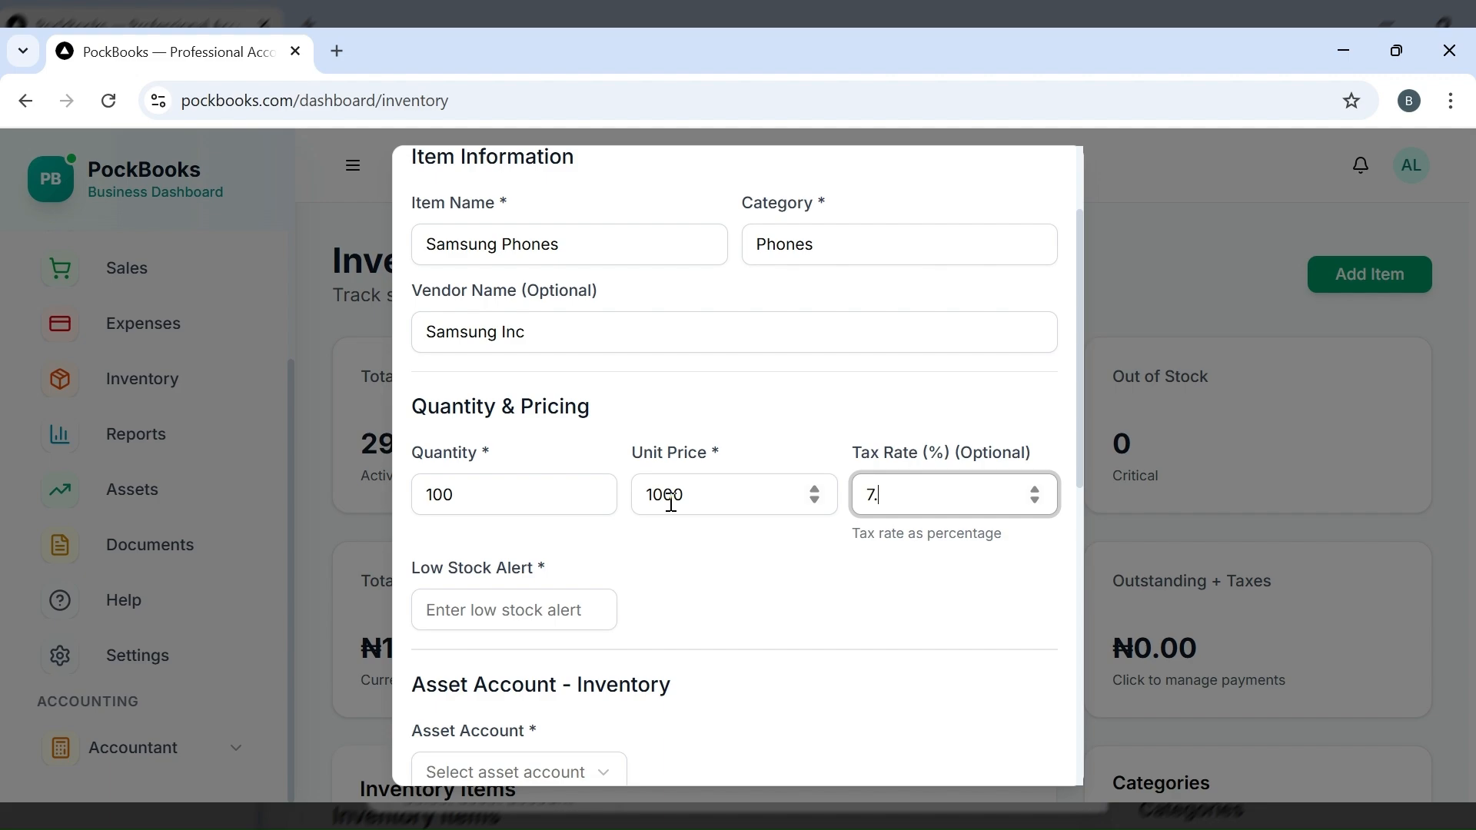
pyautogui.write('5')
pyautogui.click(721, 587)
pyautogui.scroll(-3, 721, 588)
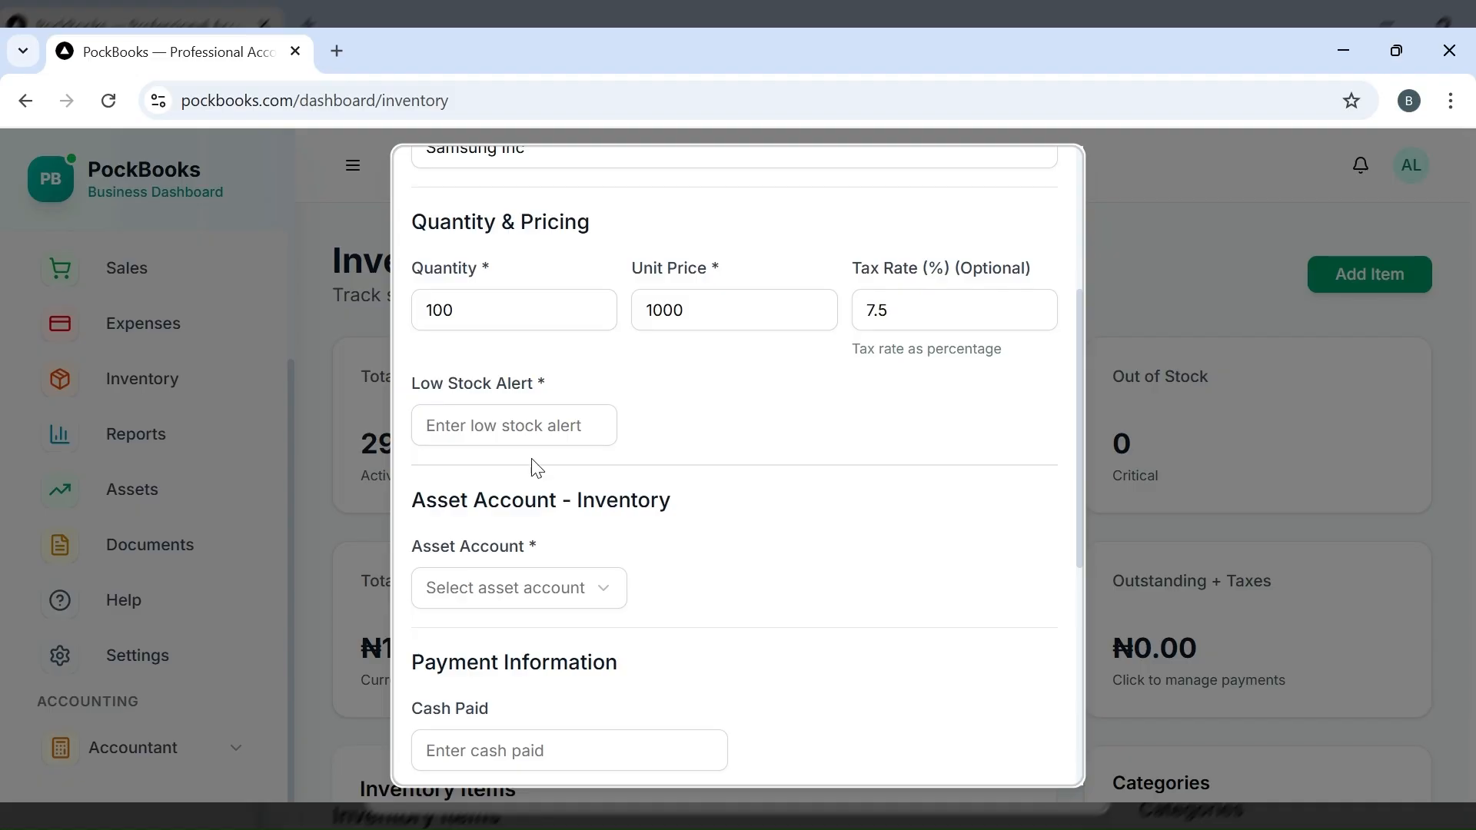
pyautogui.click(472, 426)
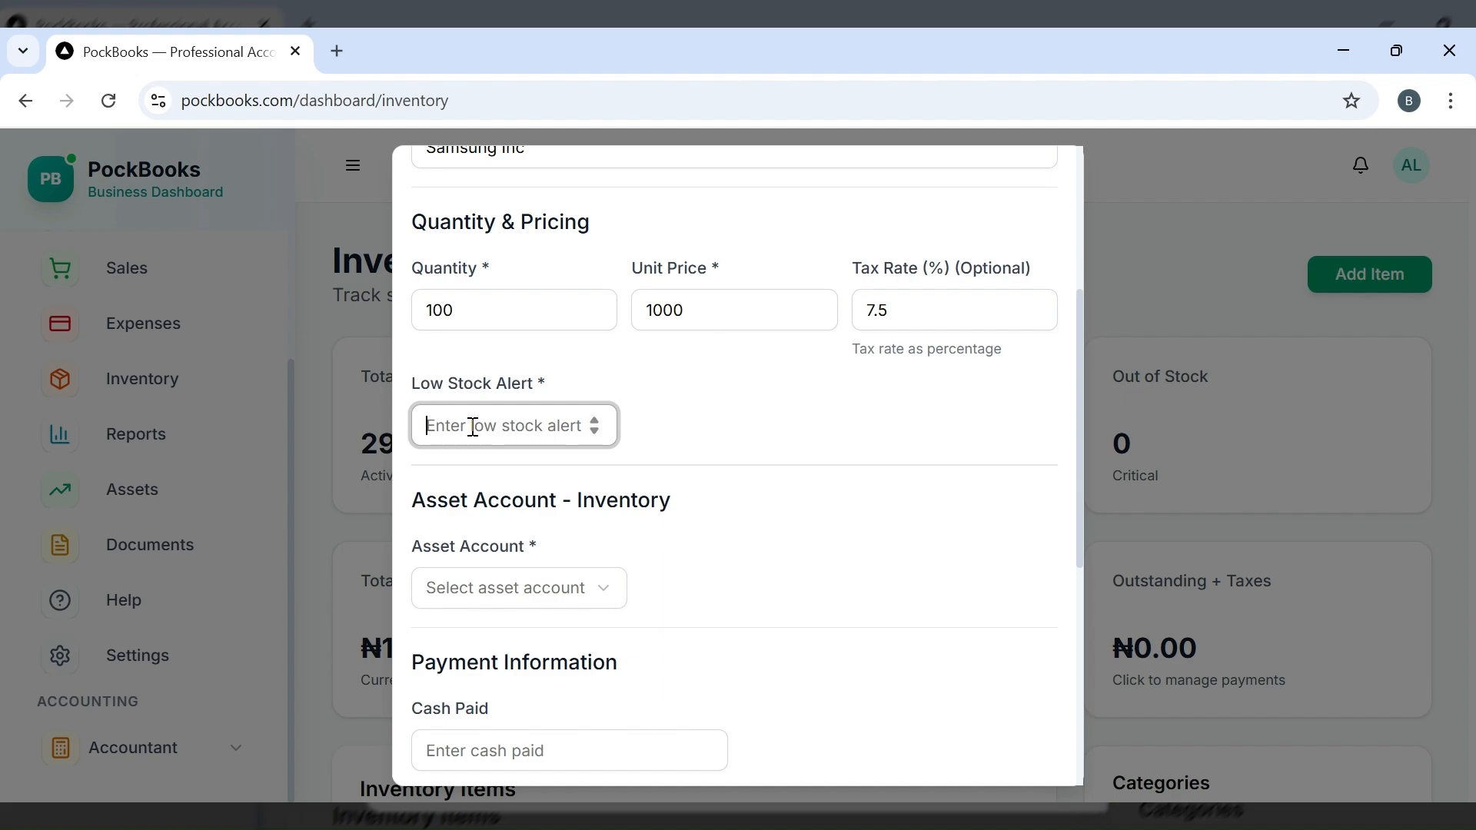
pyautogui.write('10')
pyautogui.click(675, 551)
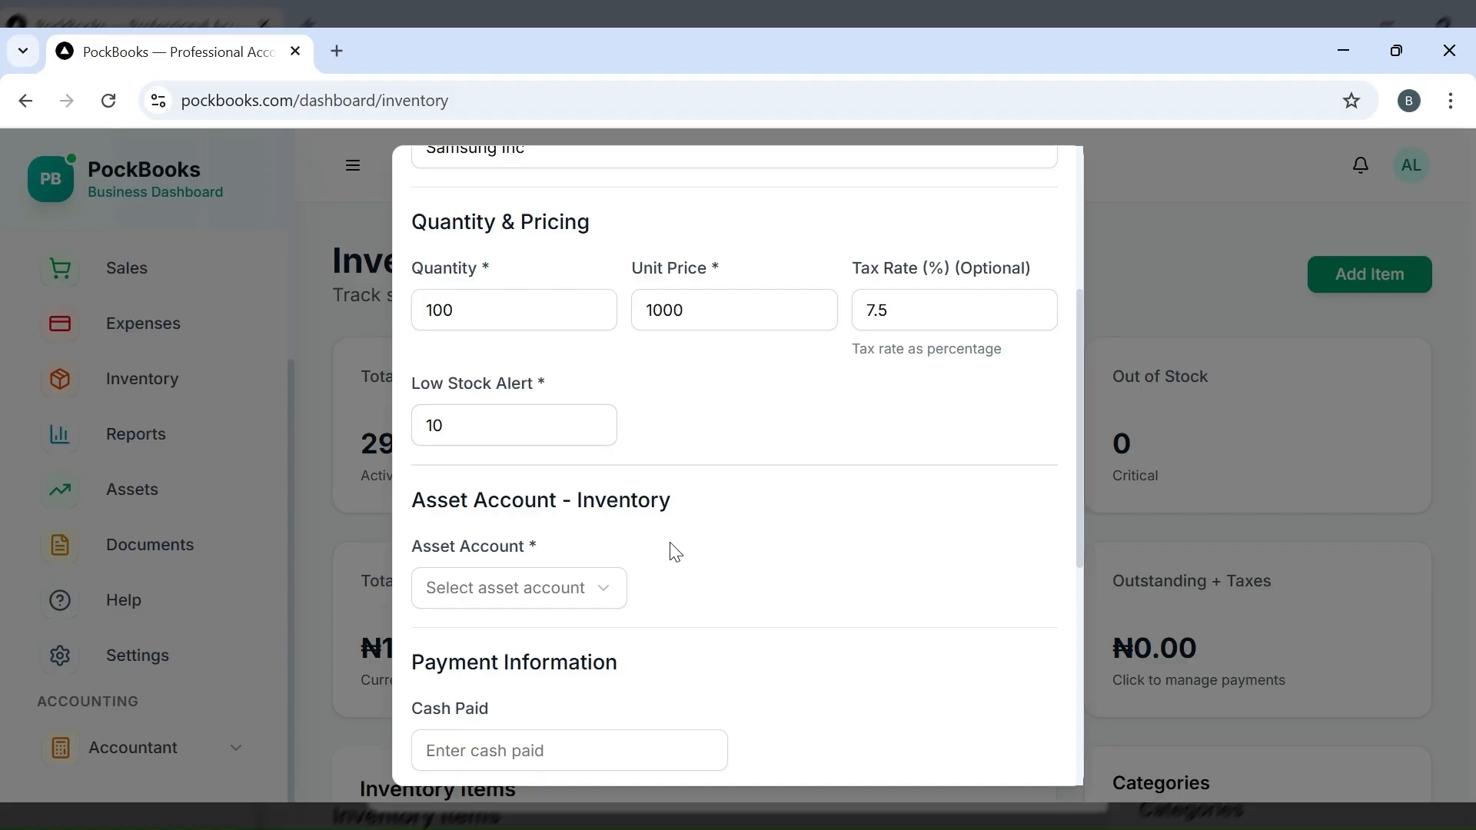
# Assign the item to the asset account 109 Asset - Samsung Phone.
pyautogui.scroll(-3, 734, 580)
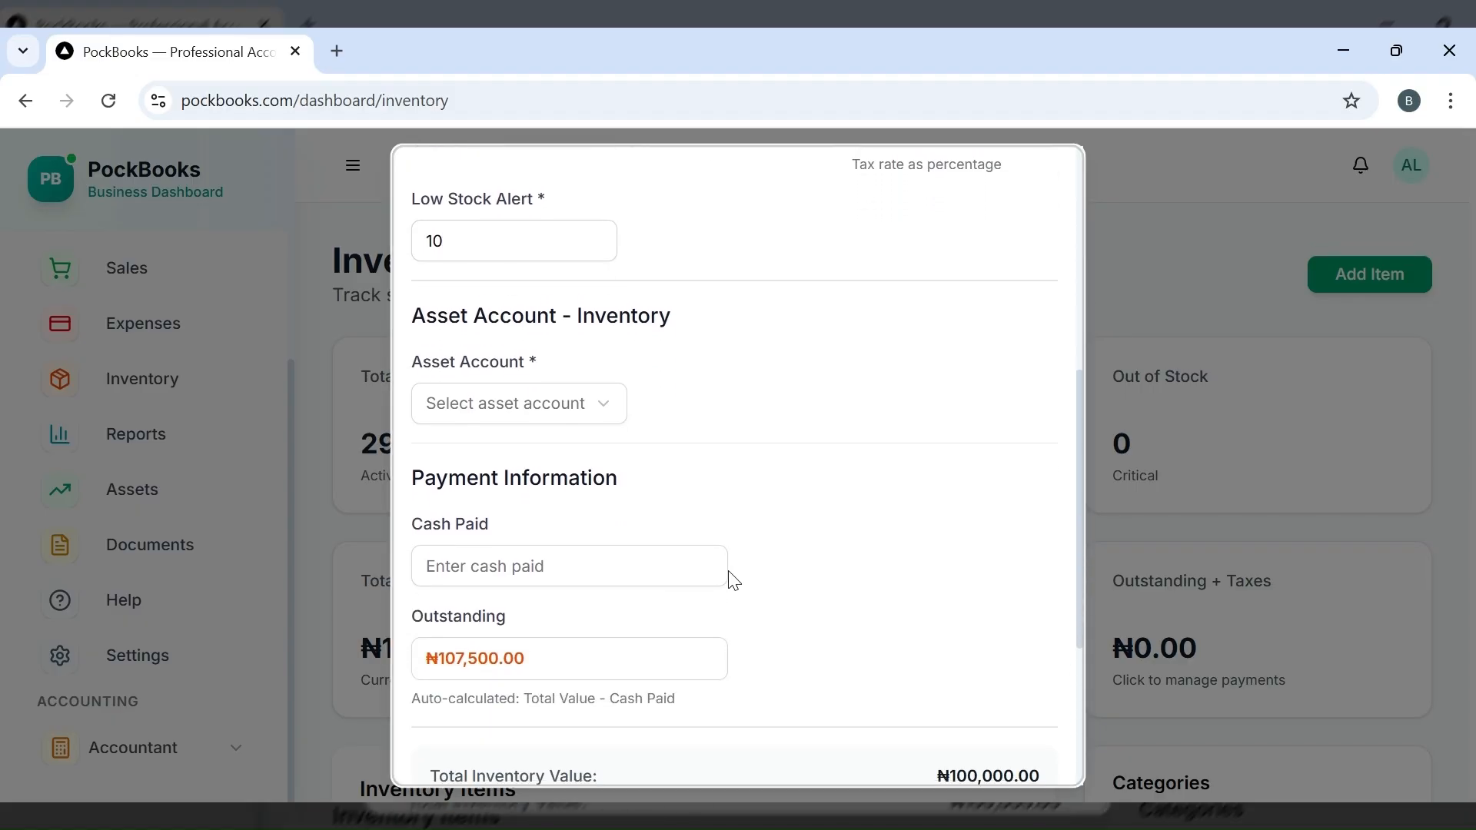
pyautogui.click(615, 403)
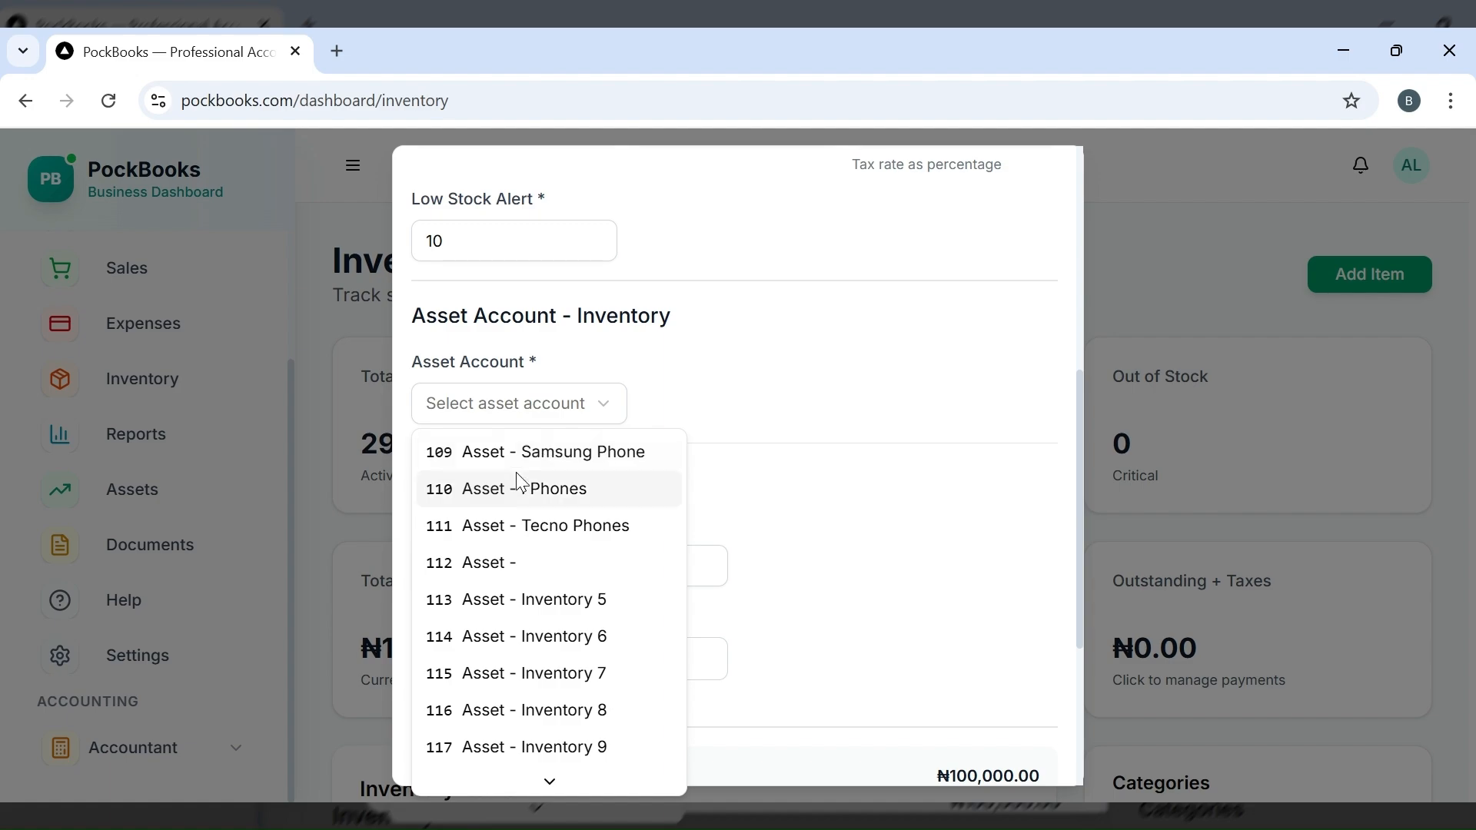
pyautogui.click(562, 459)
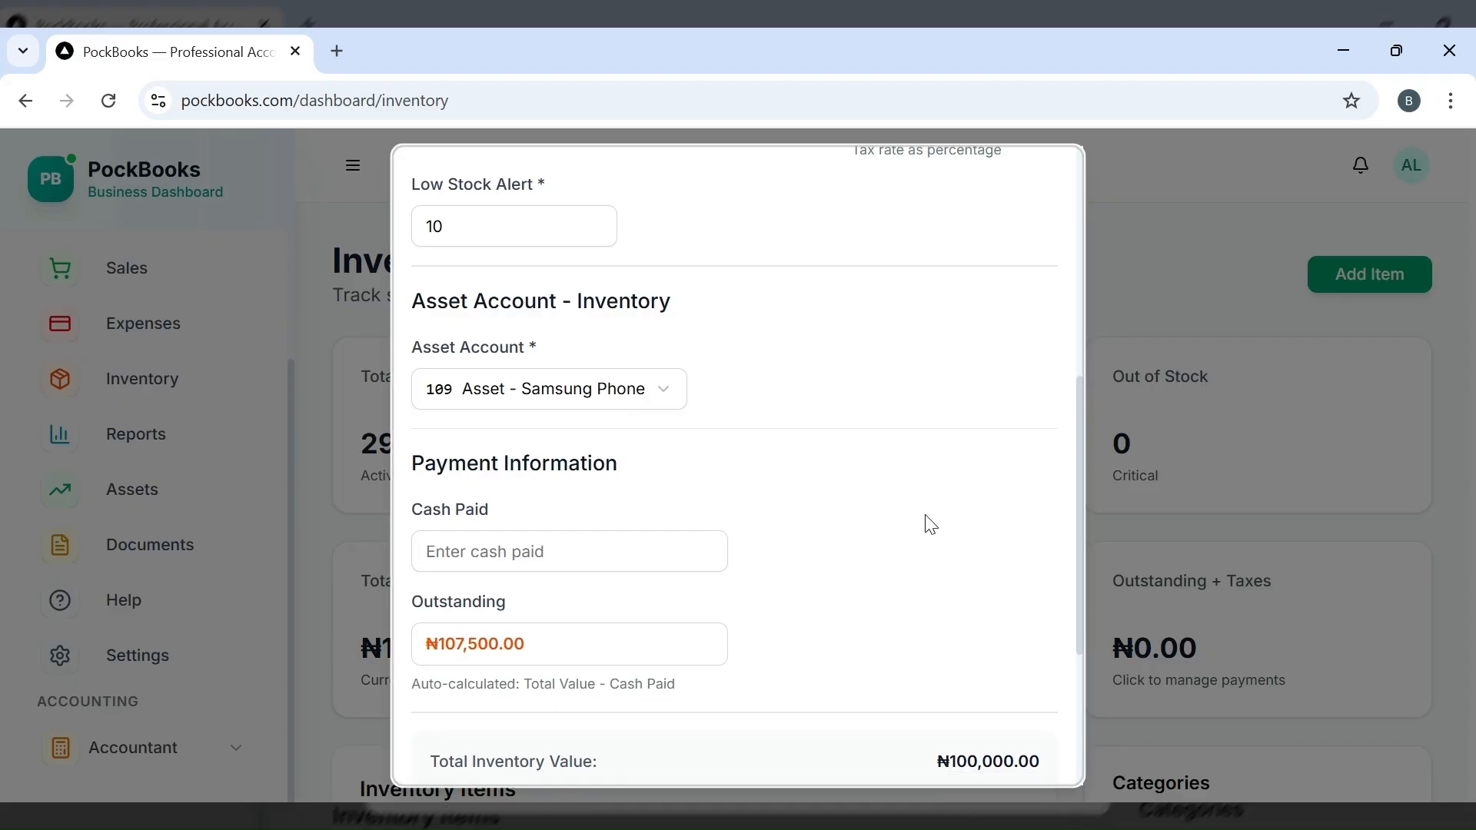
# Record 90000 as cash paid for the item, using the payment account 102 - Asset - GT Bank.
pyautogui.scroll(-3, 930, 524)
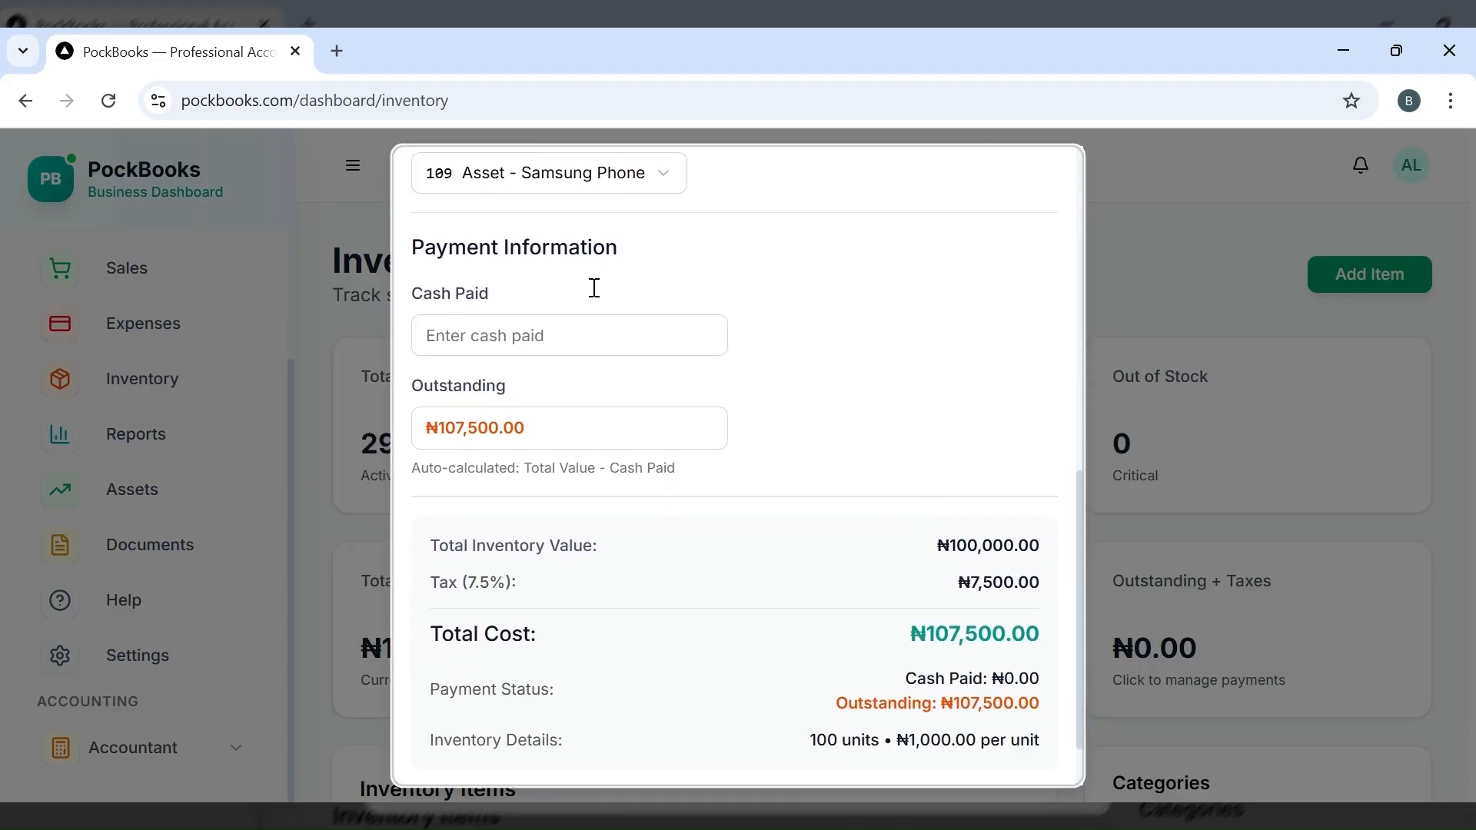
pyautogui.click(514, 339)
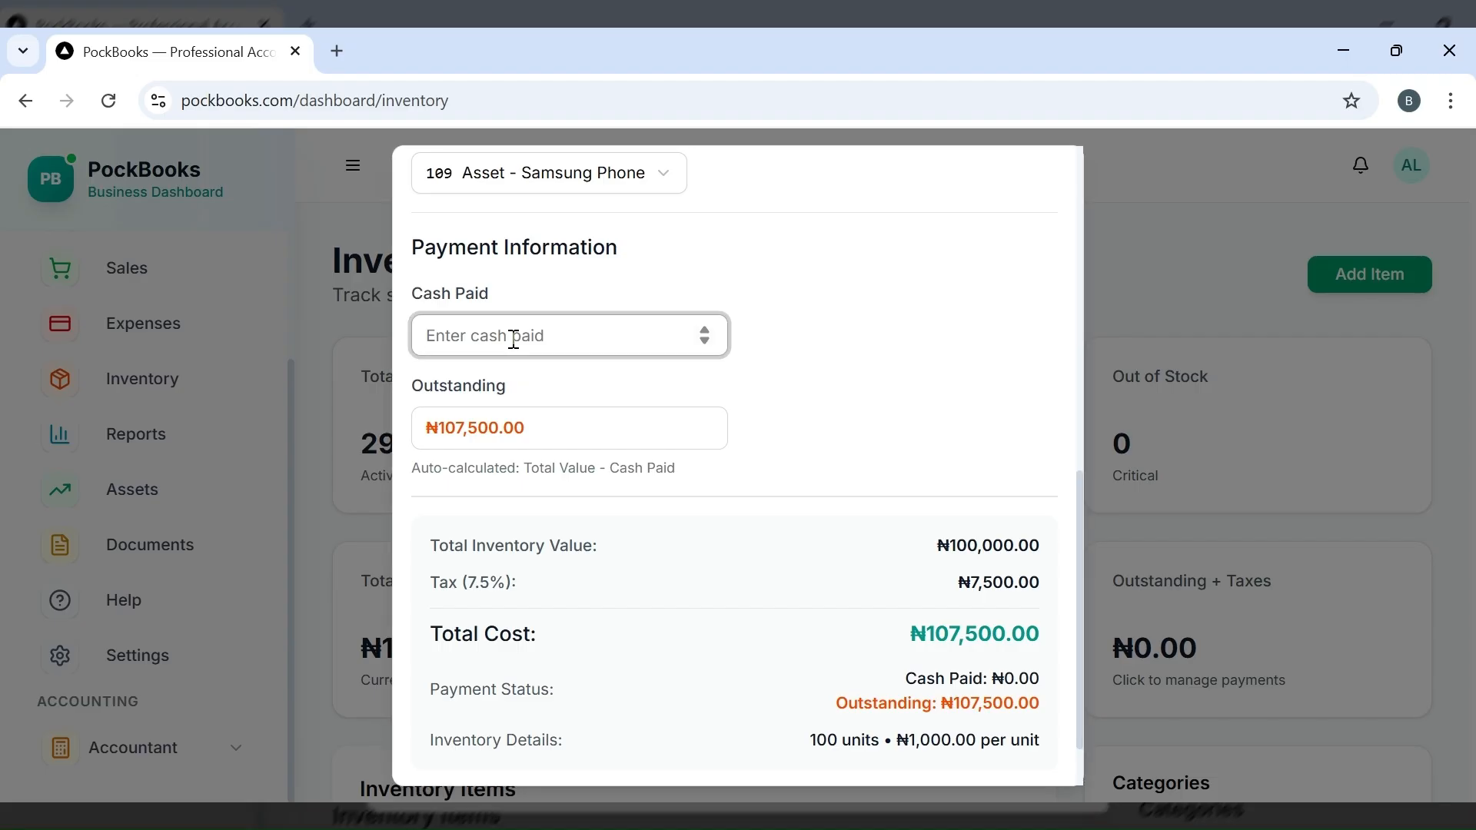
pyautogui.write('9000')
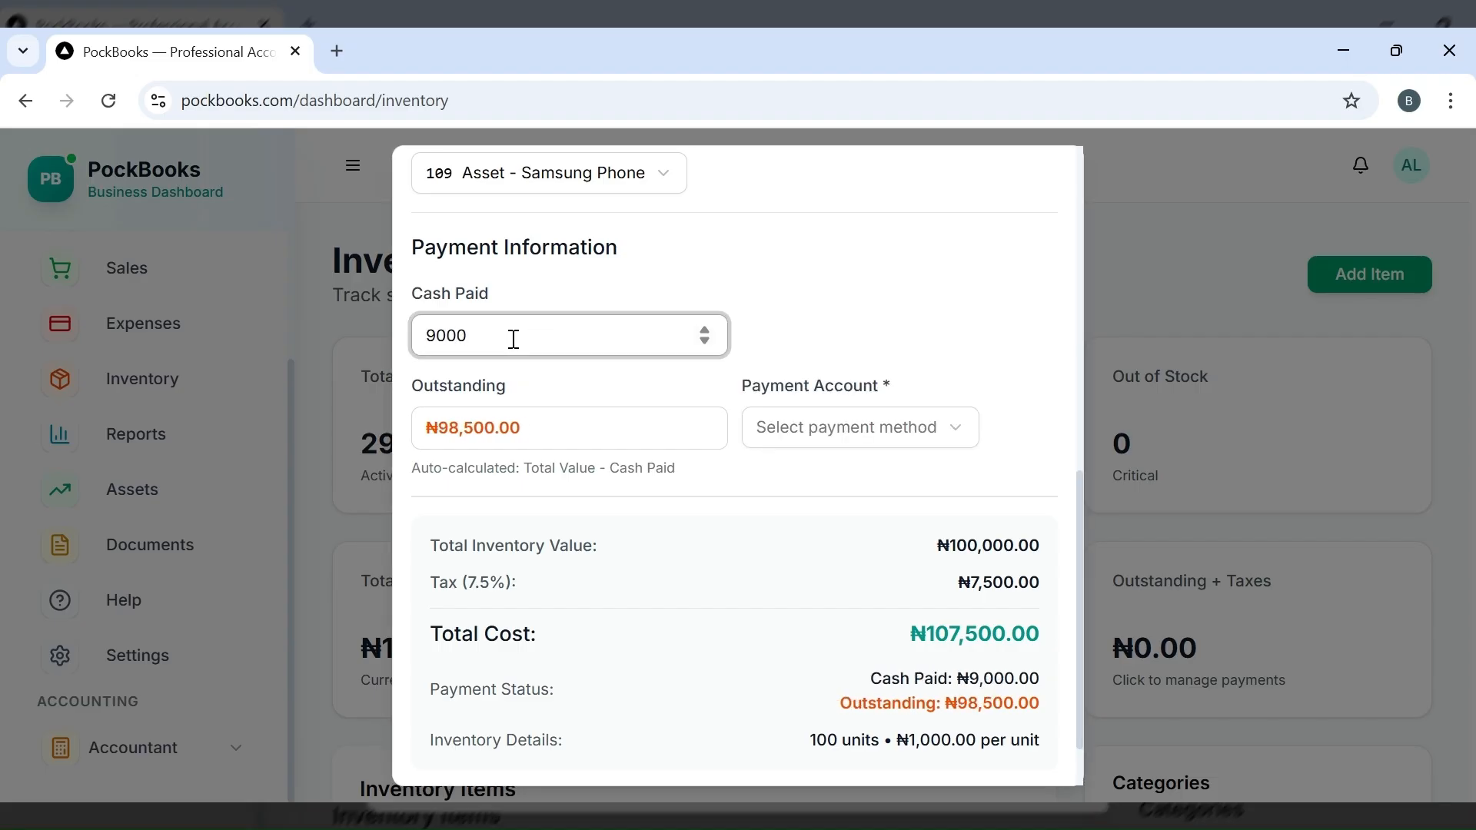
pyautogui.write('0')
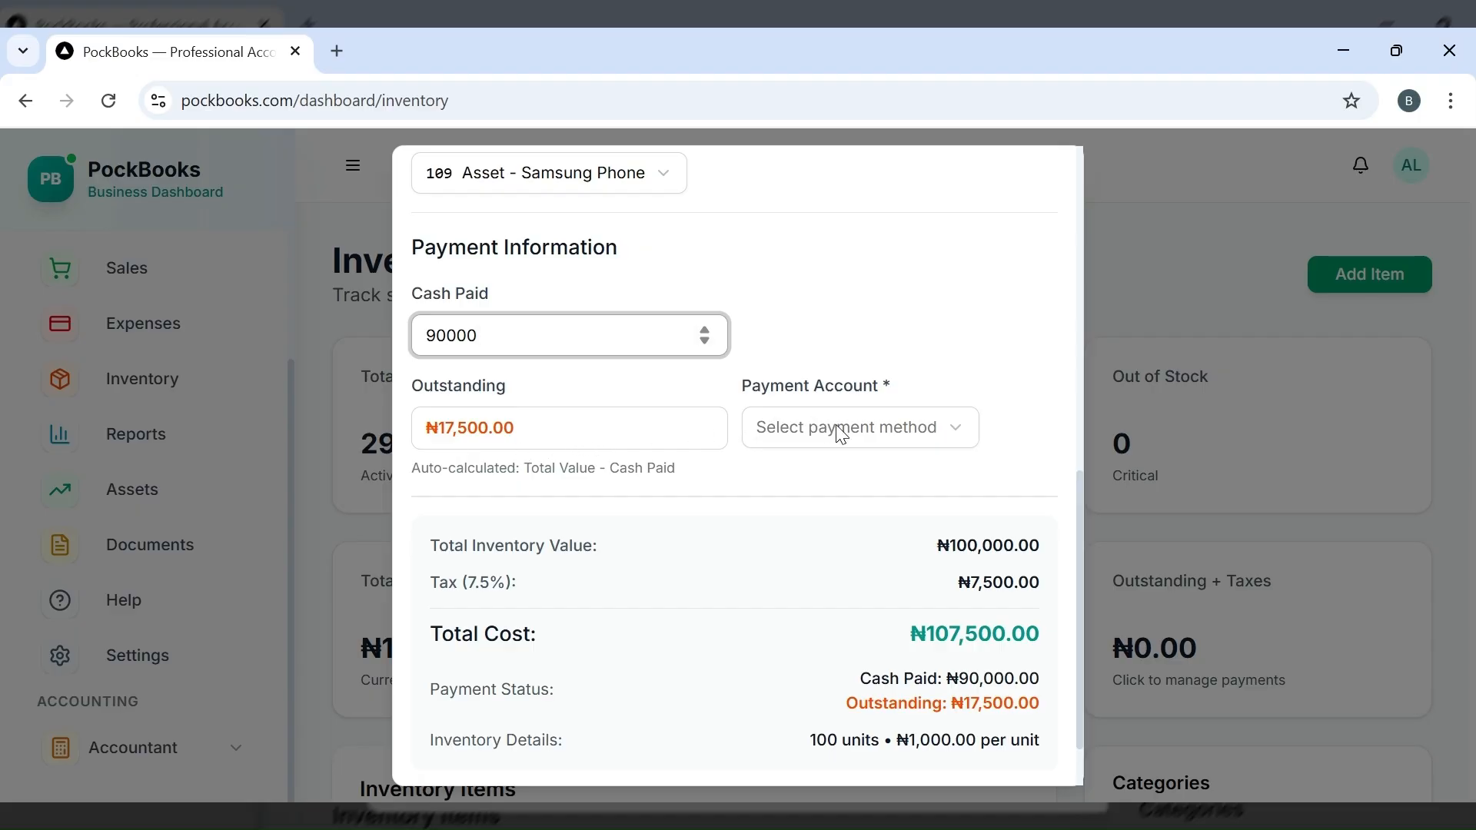
pyautogui.click(961, 436)
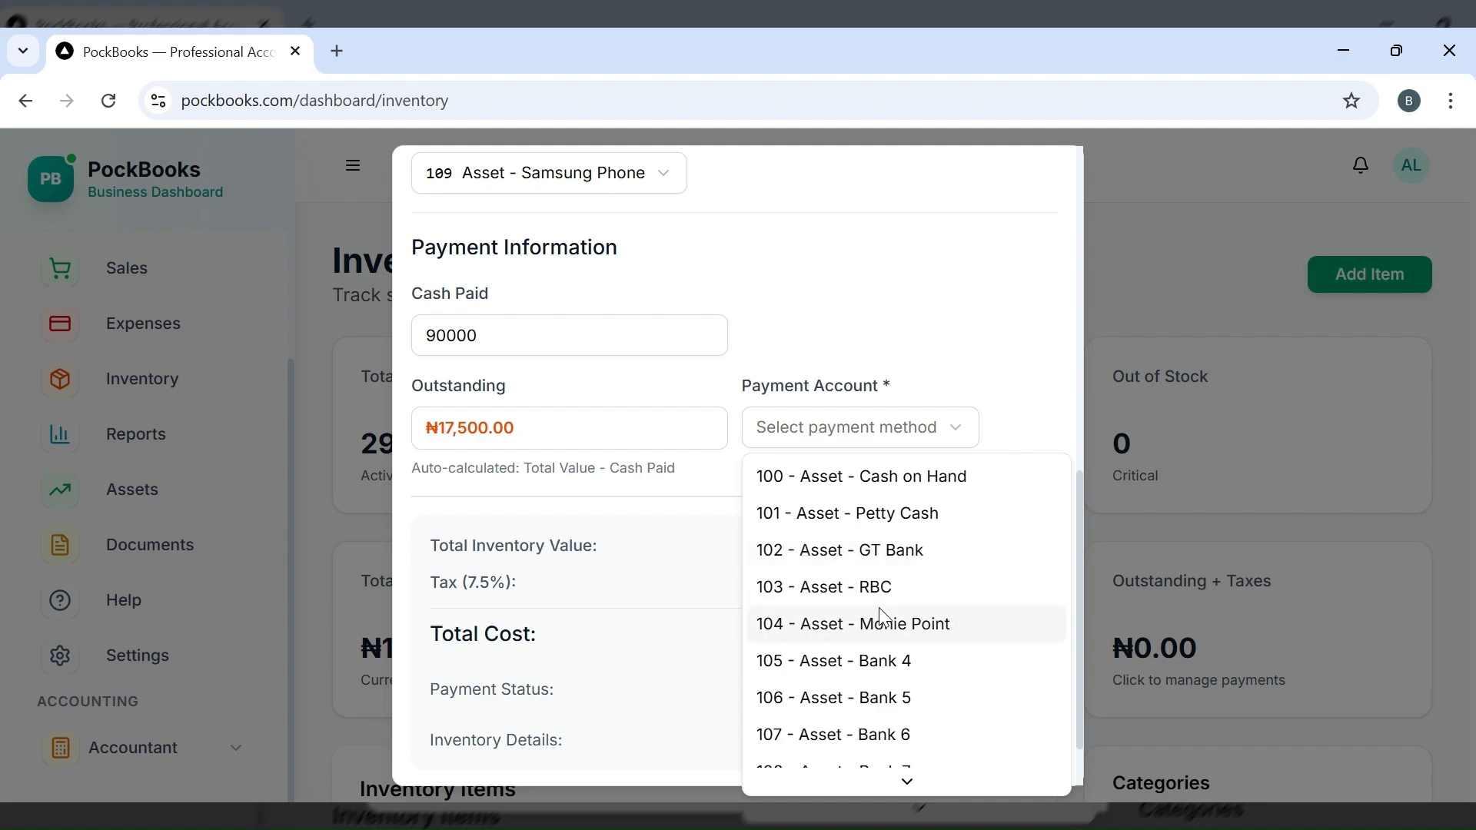
pyautogui.click(886, 552)
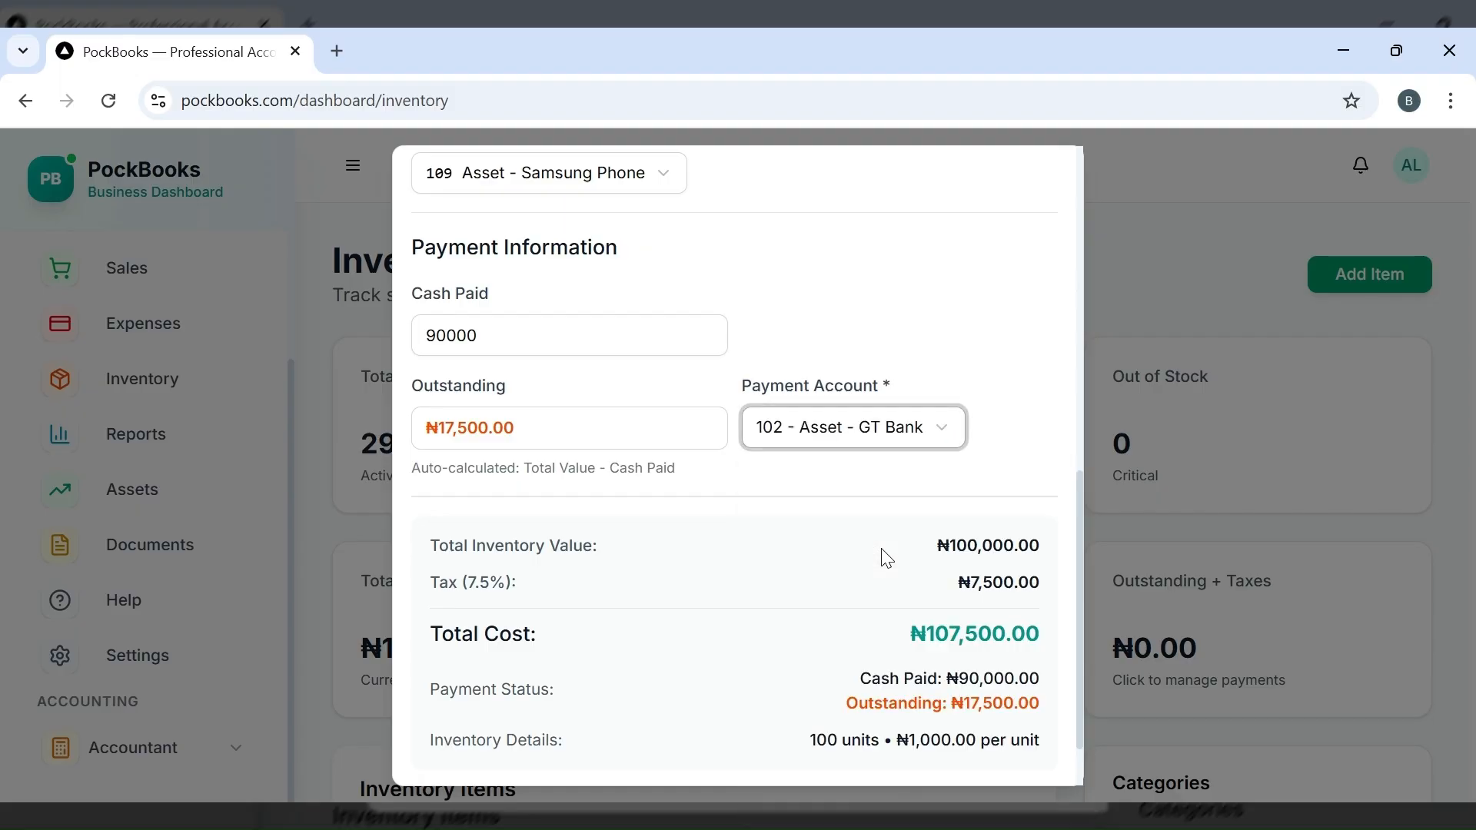
pyautogui.click(1040, 472)
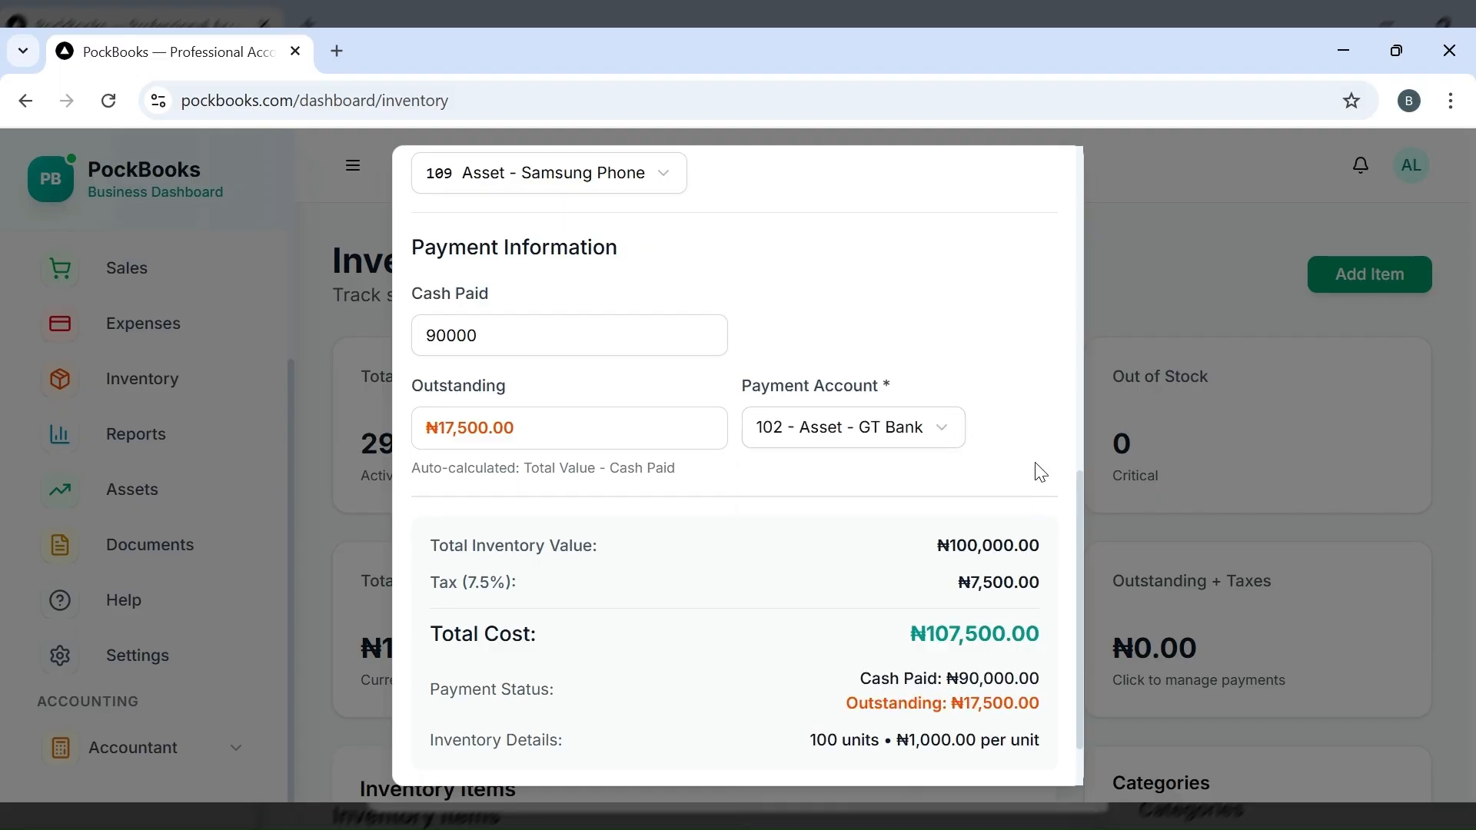
# Submit the completed form to add Samsung Phones to the inventory.
pyautogui.scroll(-1, 1040, 471)
pyautogui.scroll(-2, 1039, 472)
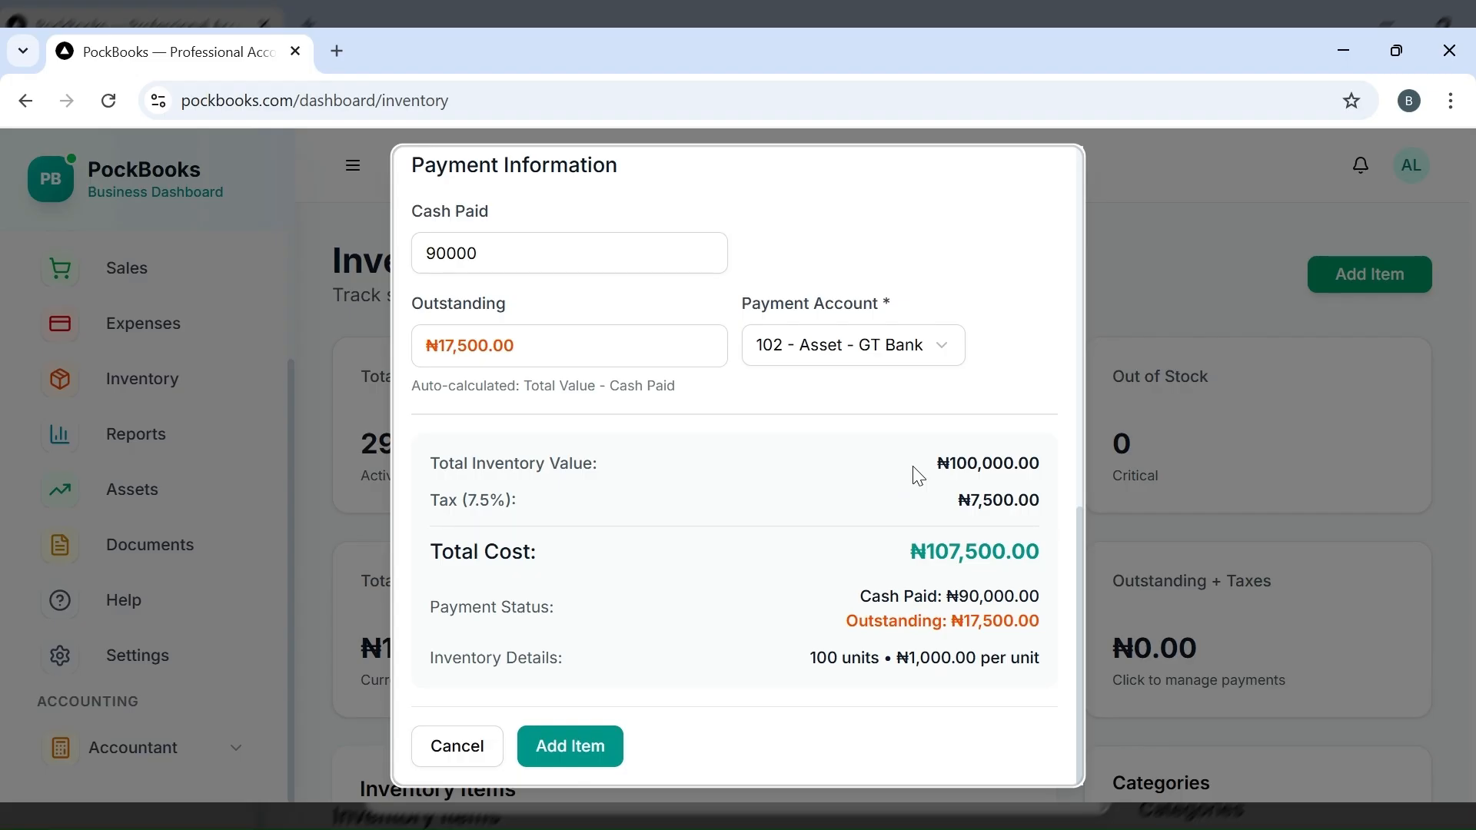
pyautogui.click(562, 757)
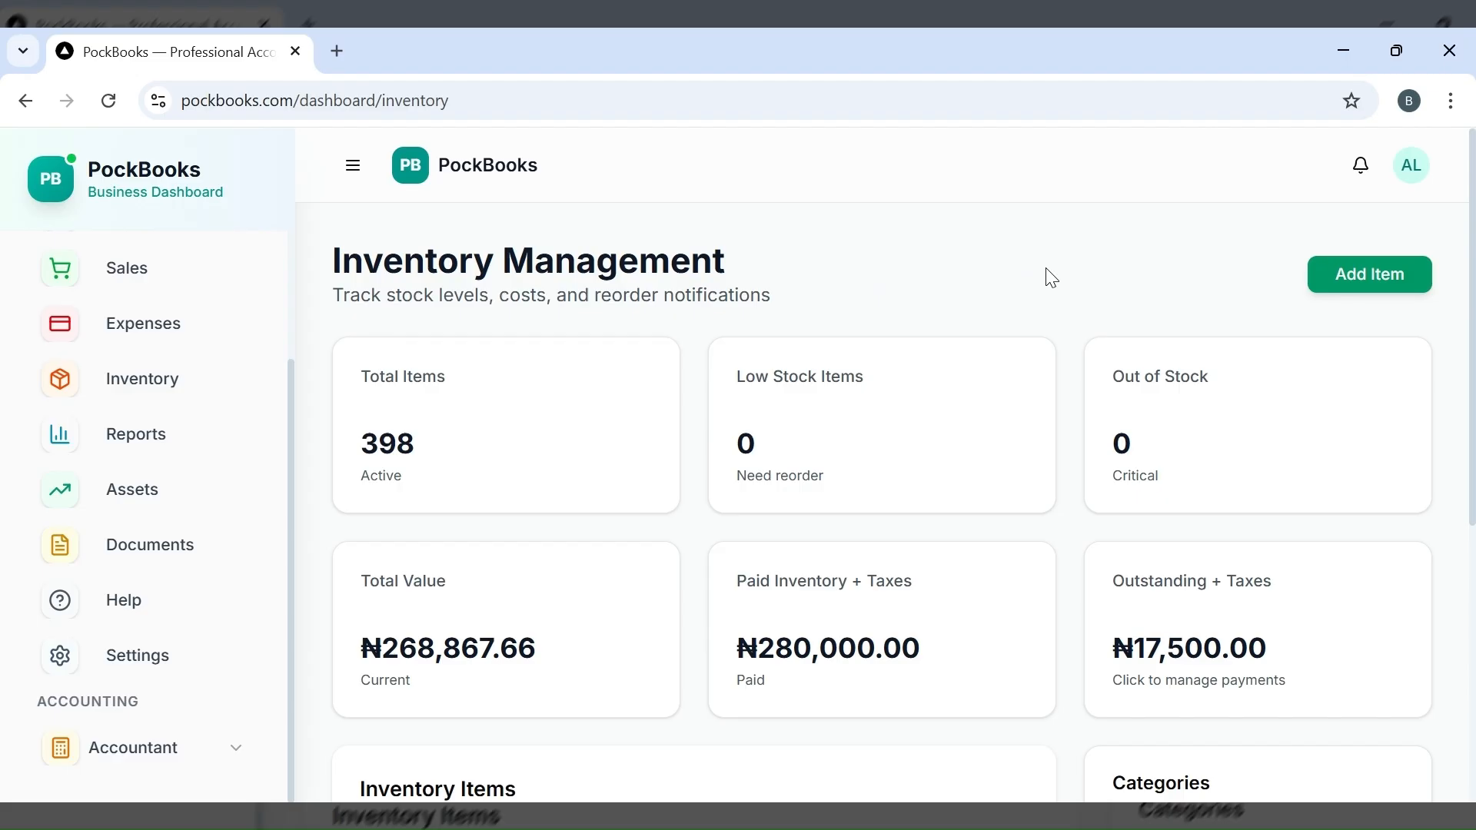
# Examine the inventory summary figures, the category breakdown and the Samsung Phones entry among the inventory items.
pyautogui.scroll(-2, 1051, 278)
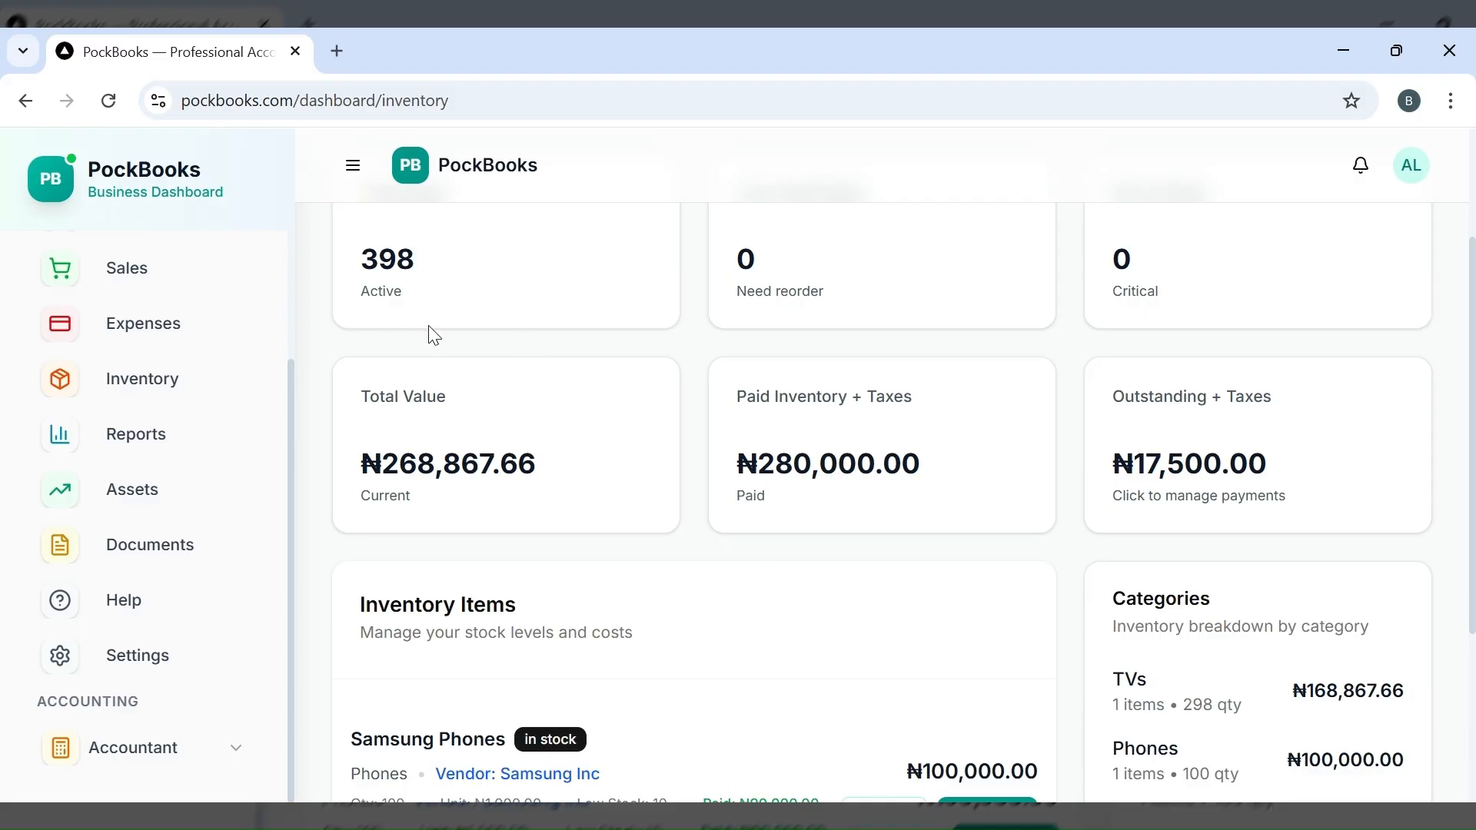
pyautogui.scroll(1, 432, 332)
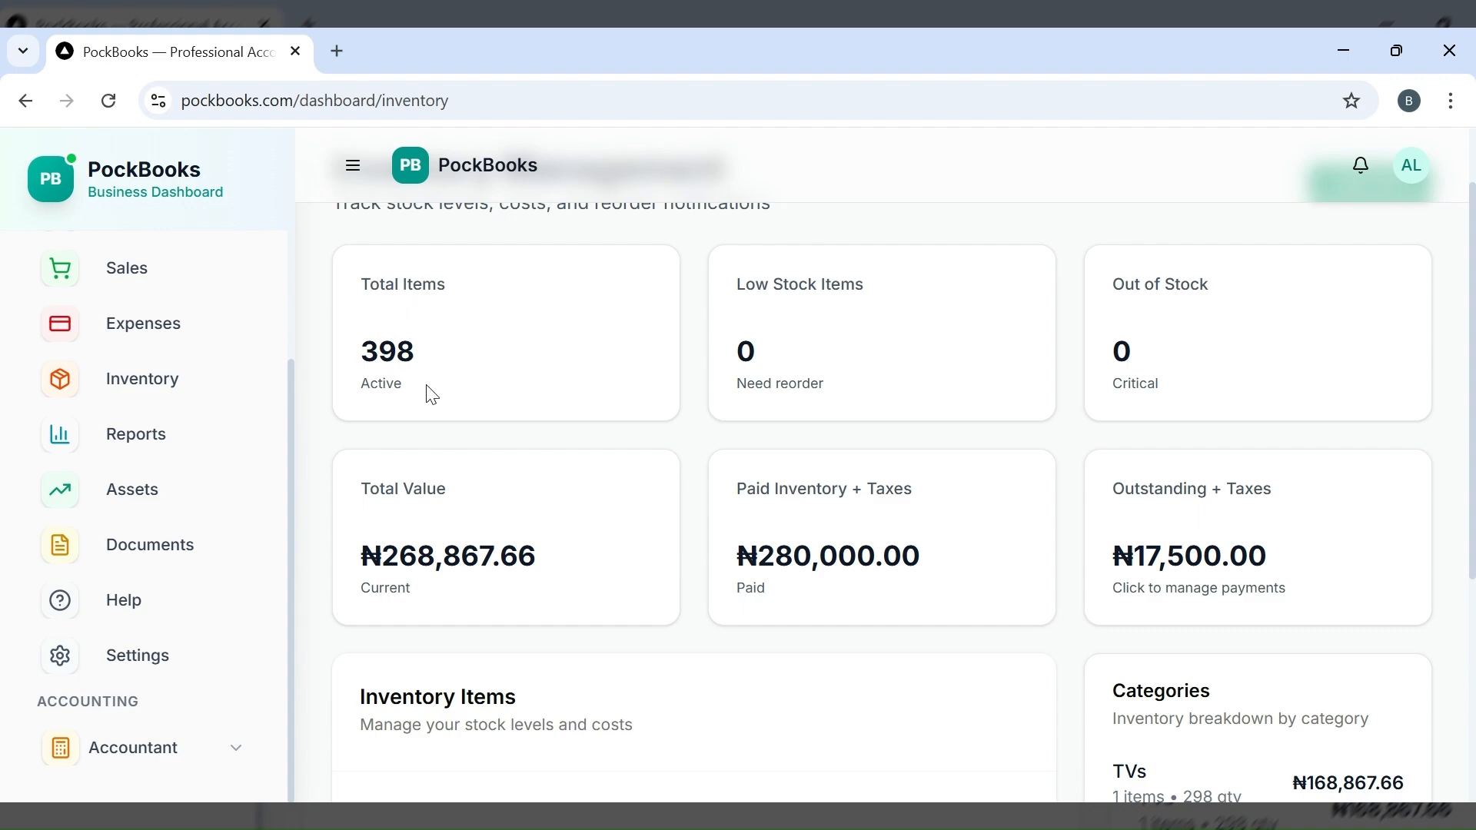
pyautogui.scroll(-1, 457, 381)
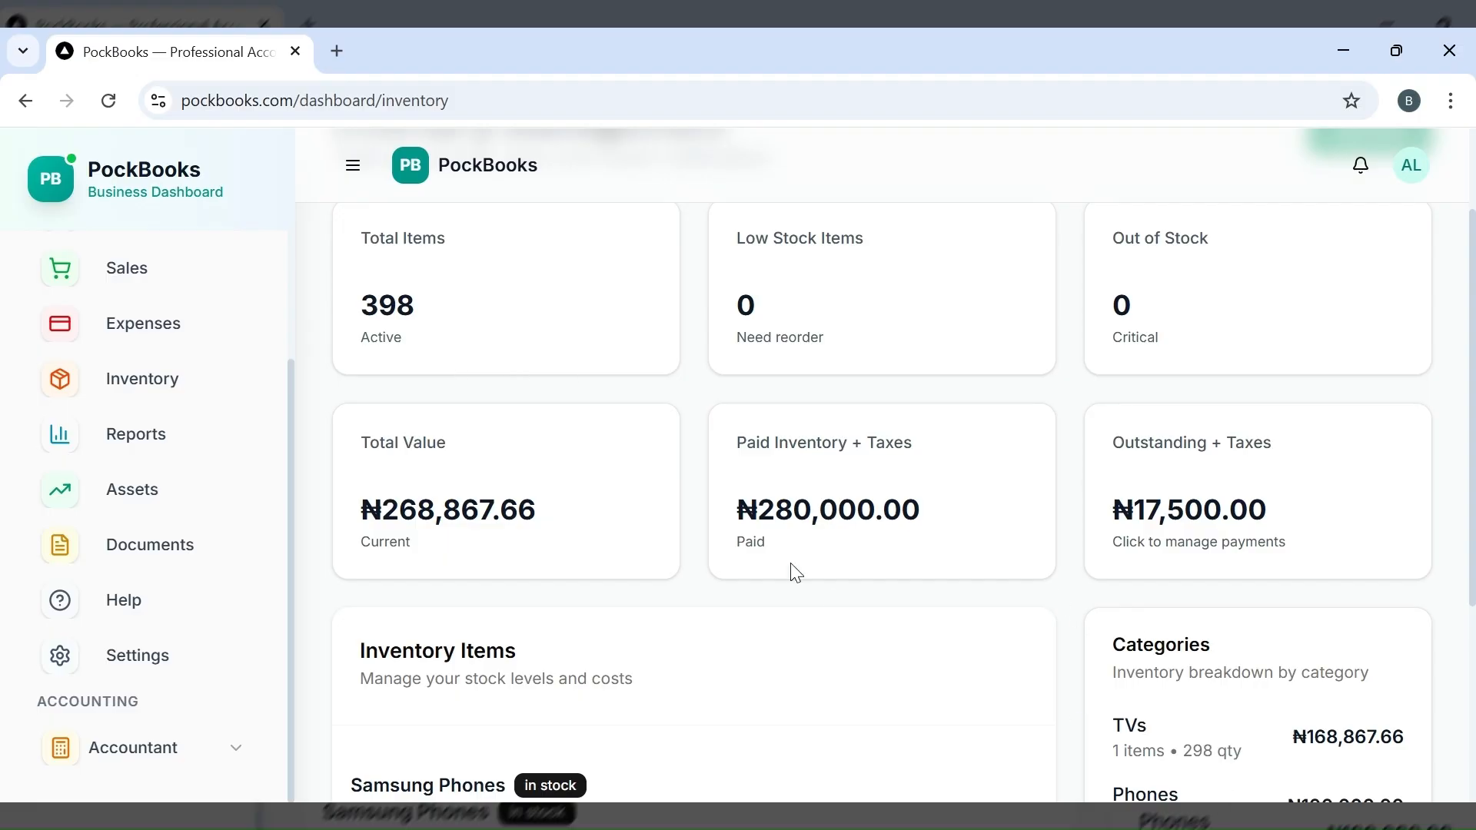
pyautogui.scroll(-2, 796, 572)
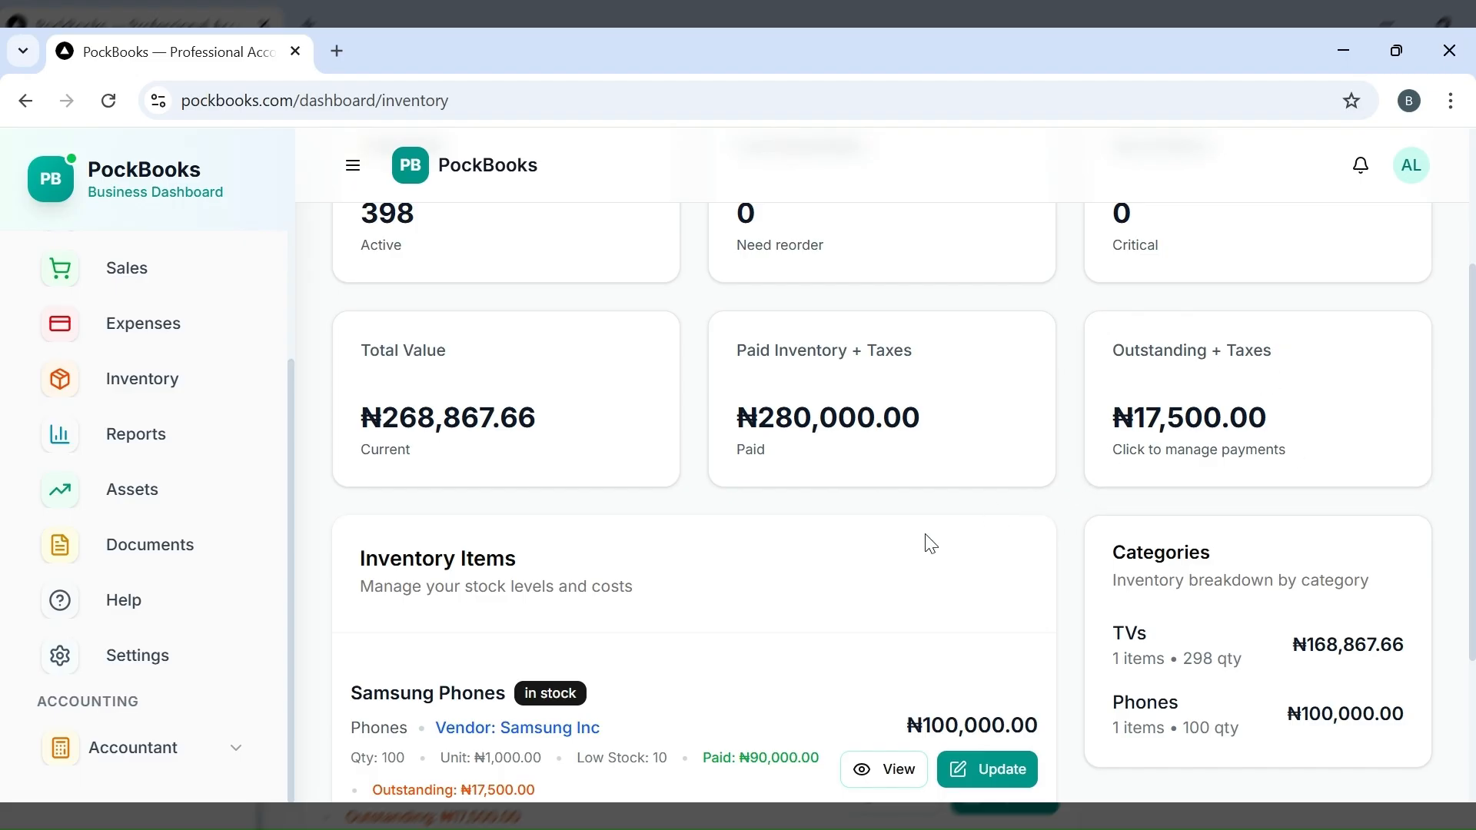
pyautogui.scroll(-3, 930, 544)
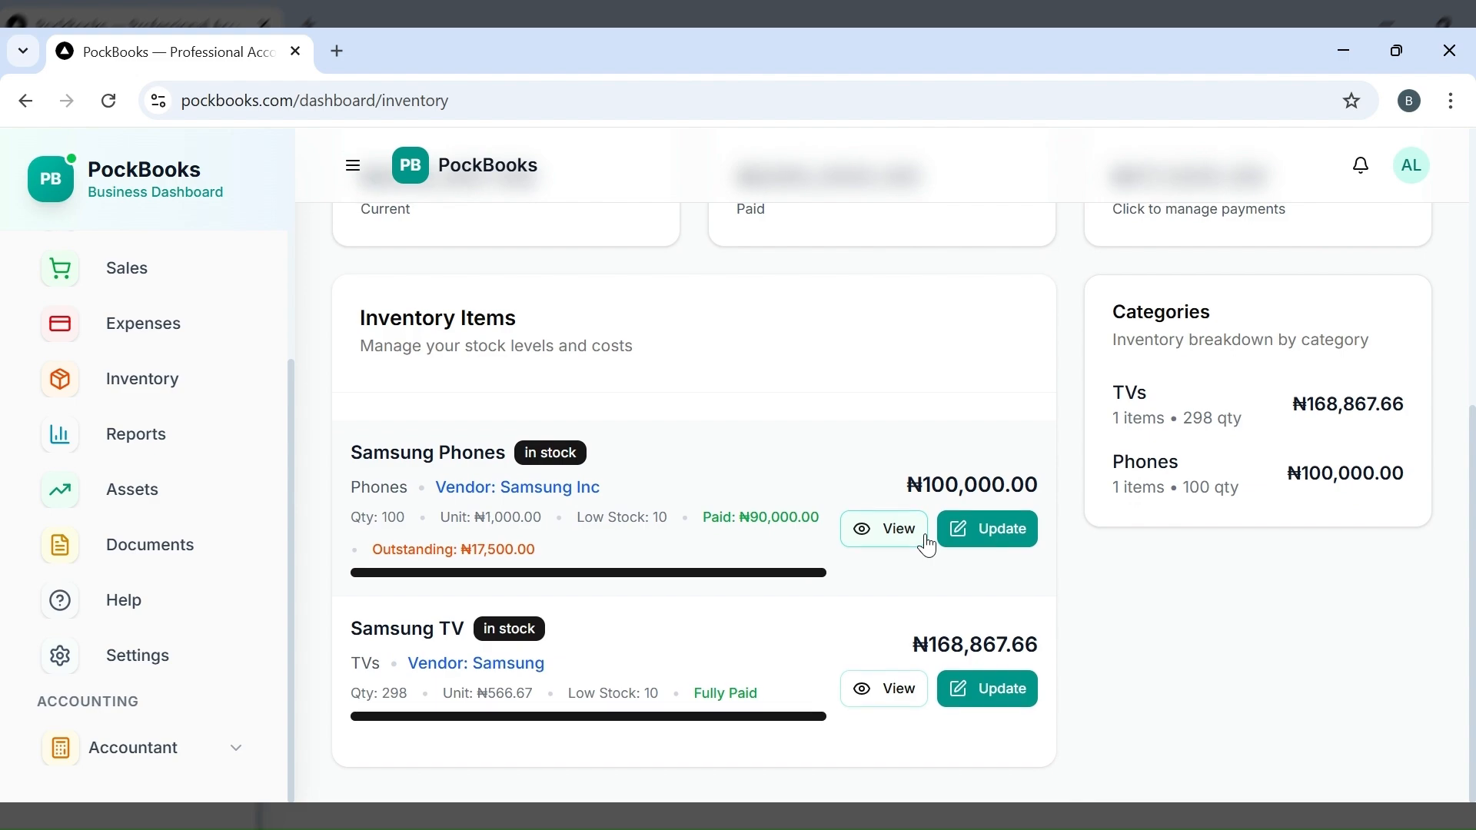
pyautogui.scroll(3, 928, 545)
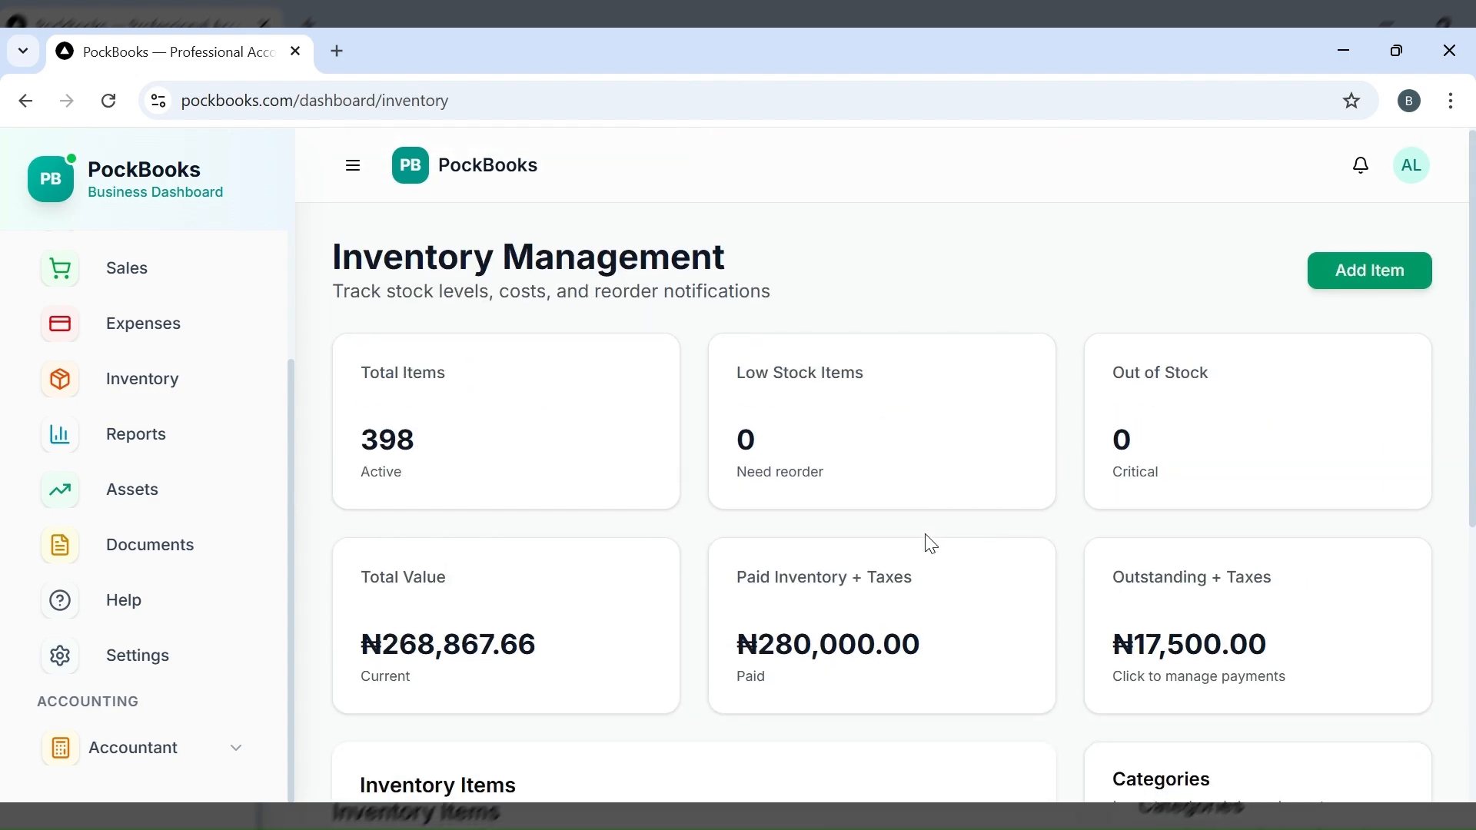
pyautogui.scroll(-6, 930, 544)
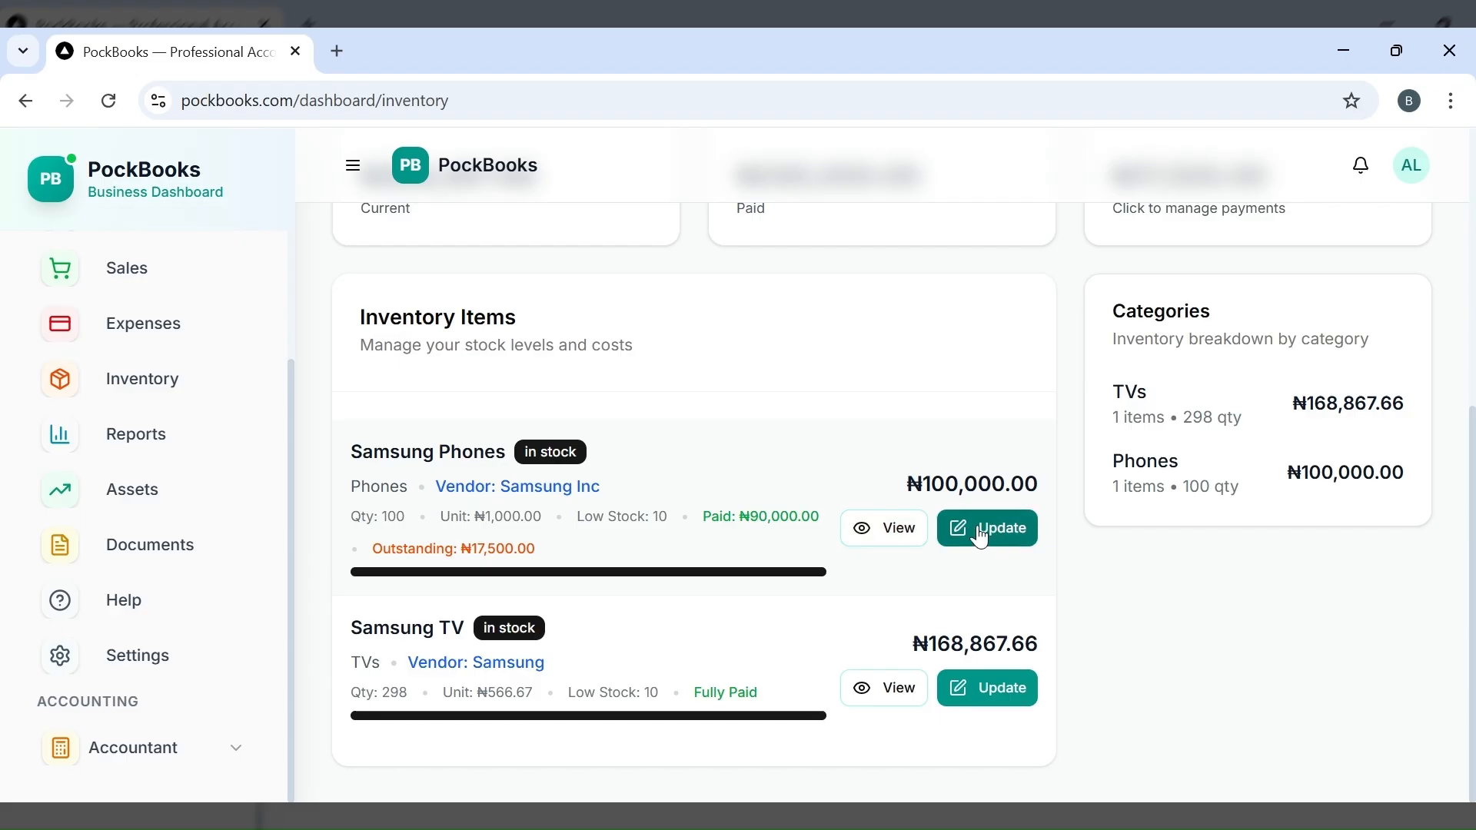
pyautogui.scroll(4, 834, 420)
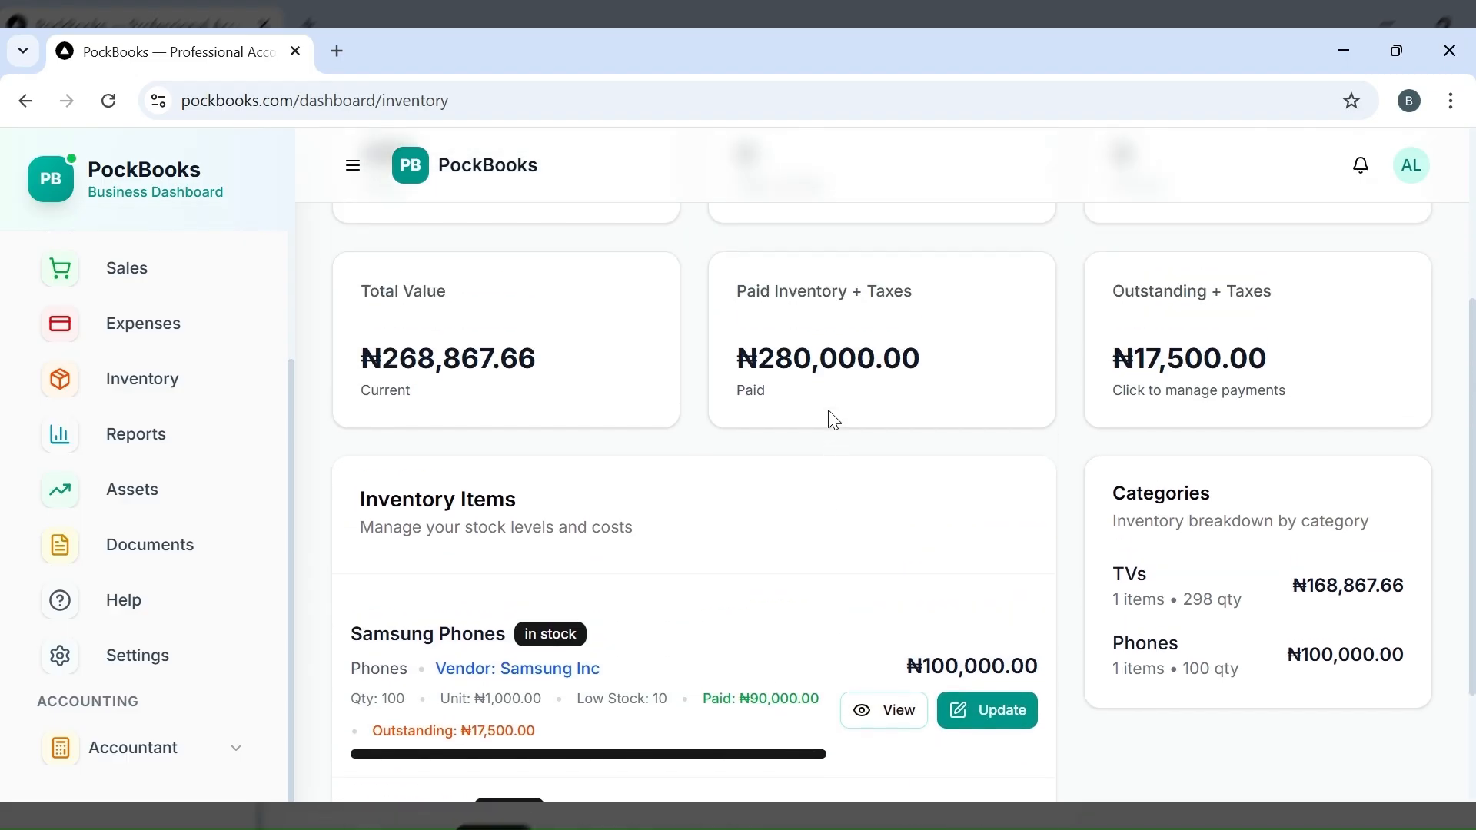